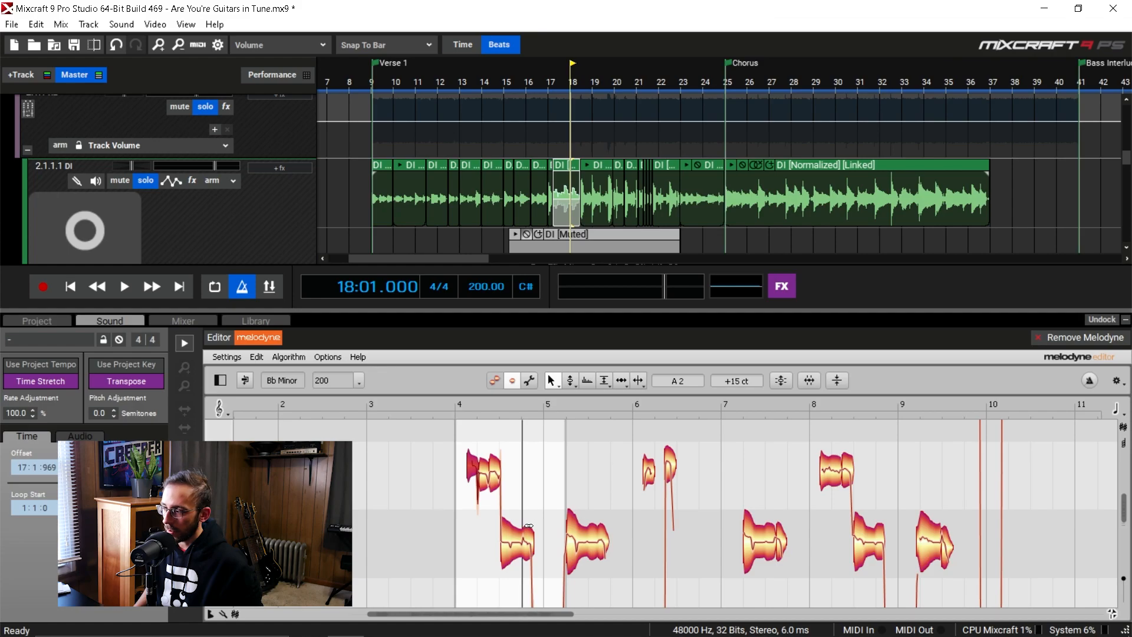
Check the pitch deviation in cents of the individual A and Ab guitar notes in bar 4 of the DI clip
key("Right")
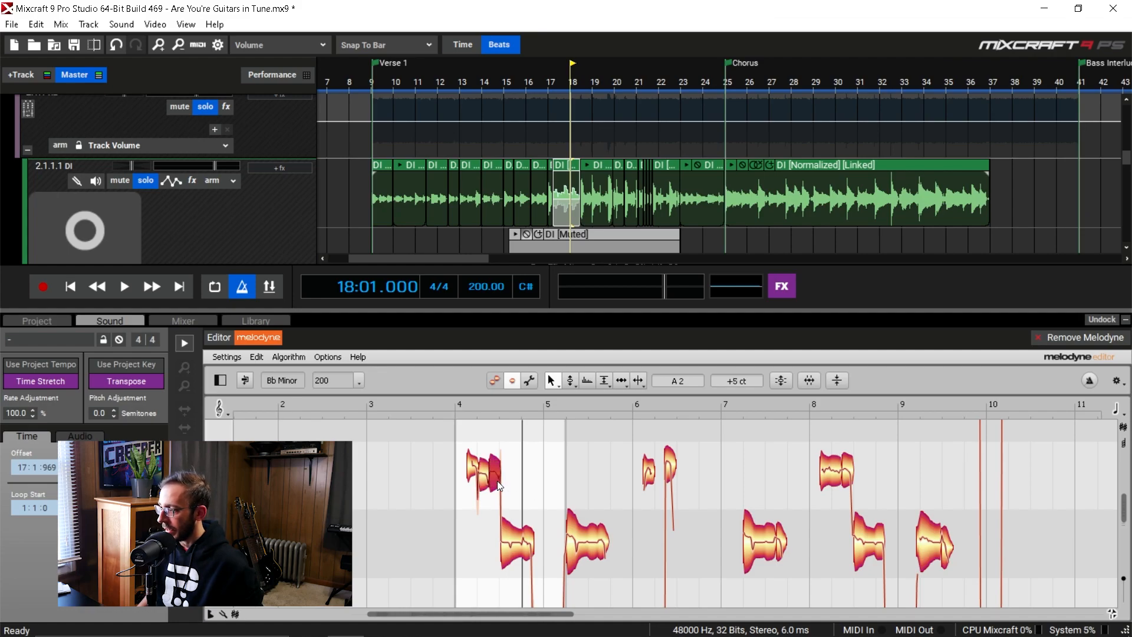
left_click(515, 546)
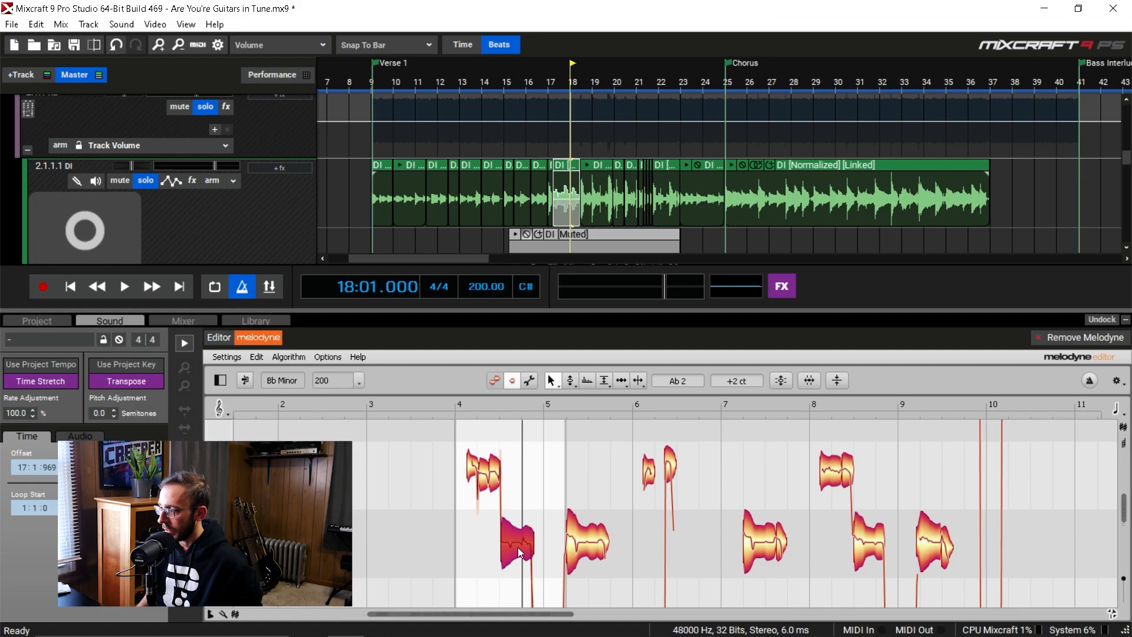
left_click(492, 473)
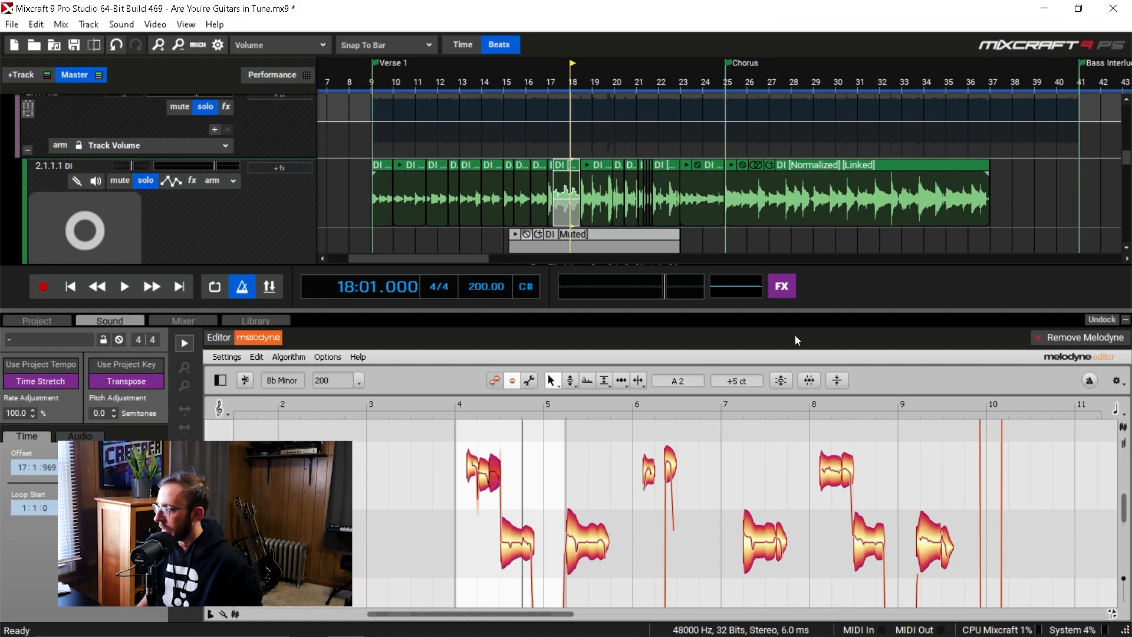
left_click(479, 480)
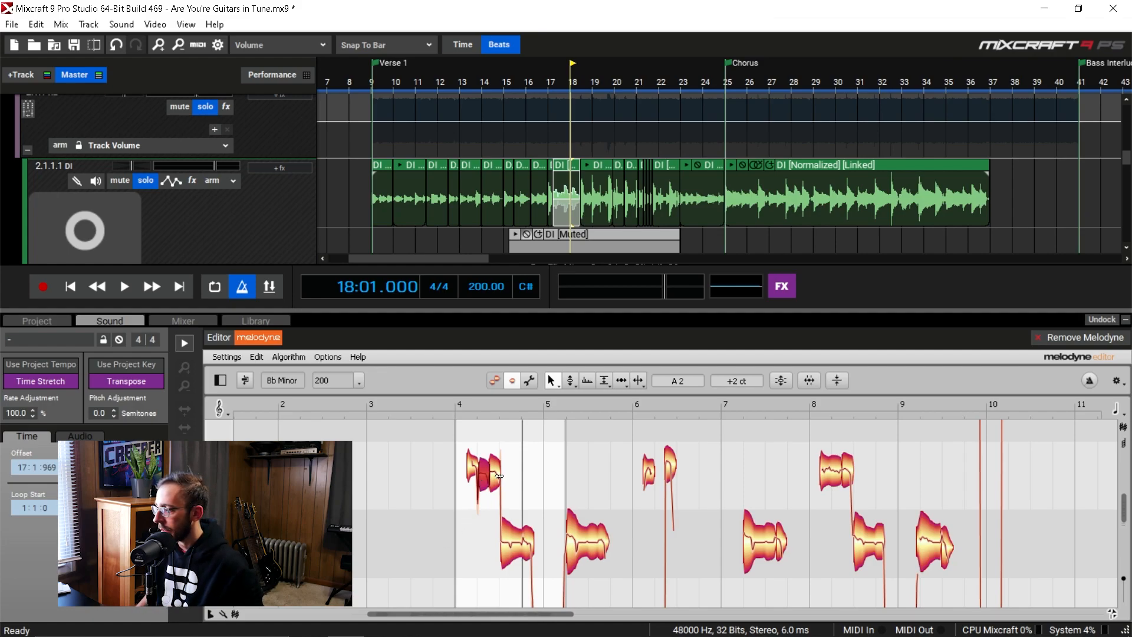
left_click(514, 546)
left_click(499, 482)
left_click(484, 475)
left_click(473, 464)
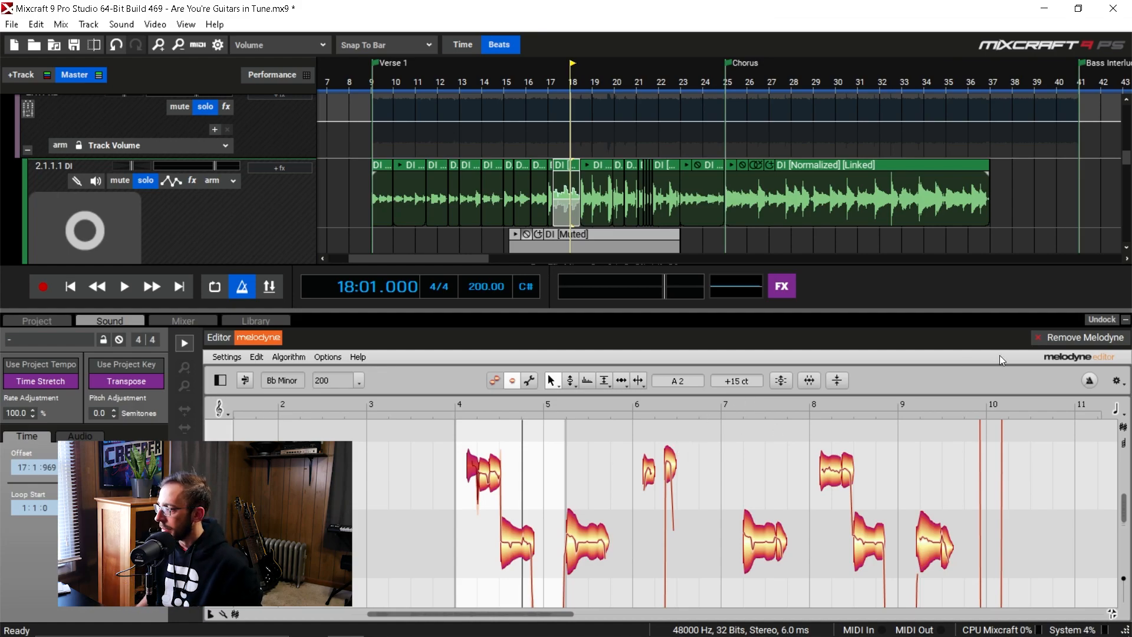
Open the Grove Bass audio clip in the Melodyne editor and detach the editor into its own window
left_click(1126, 319)
scroll(139, 374, "up", 2)
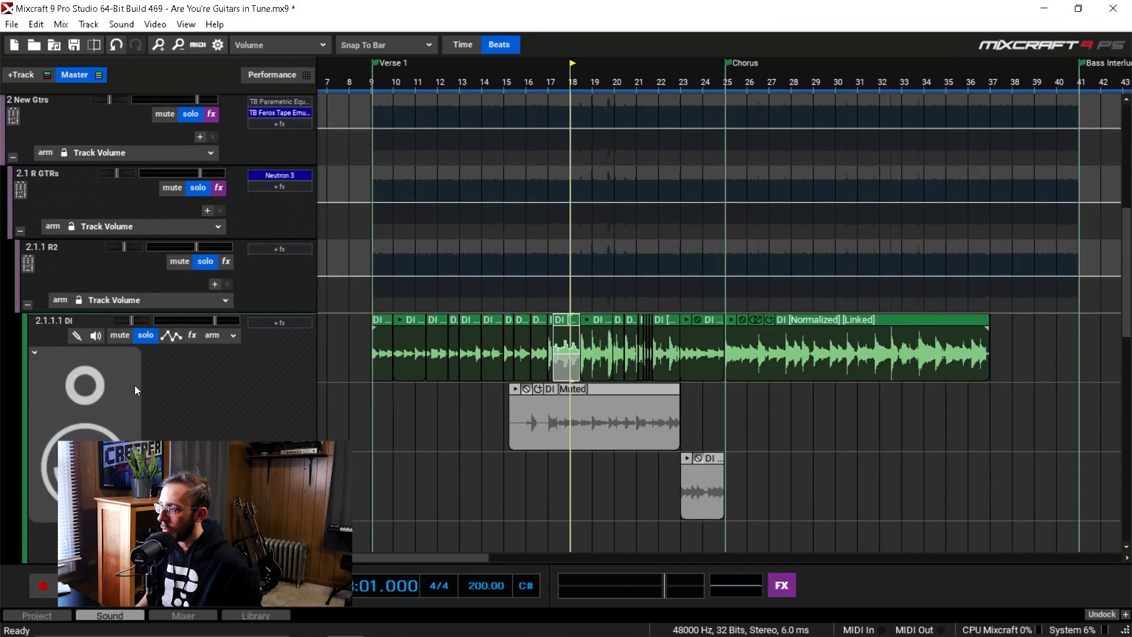
scroll(134, 384, "up", 4)
scroll(154, 471, "up", 3)
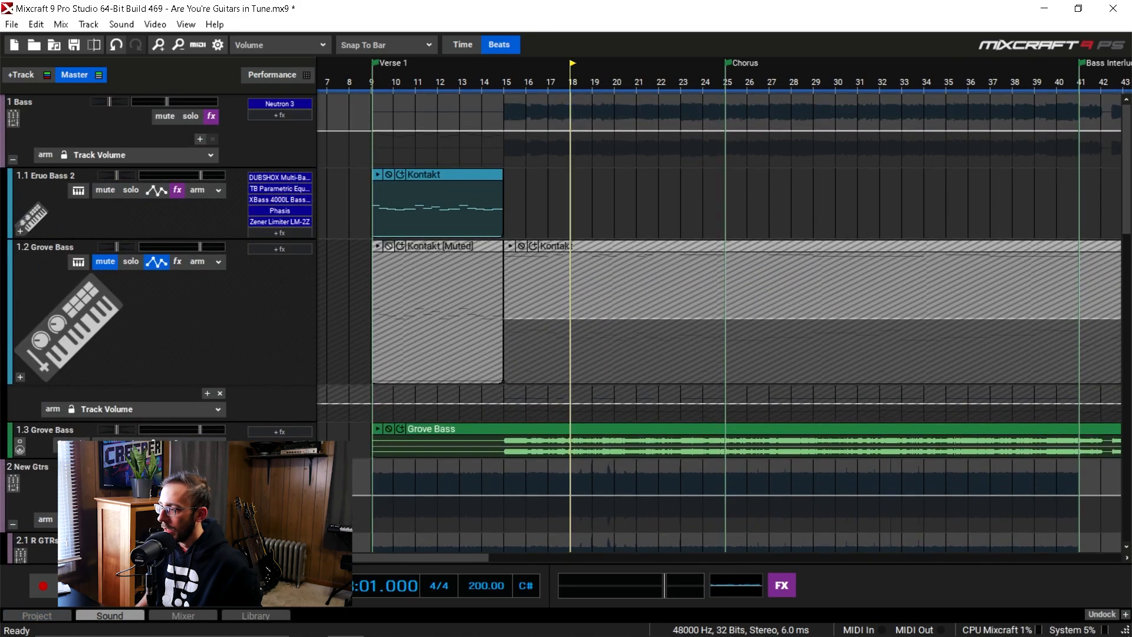
double_click(589, 430)
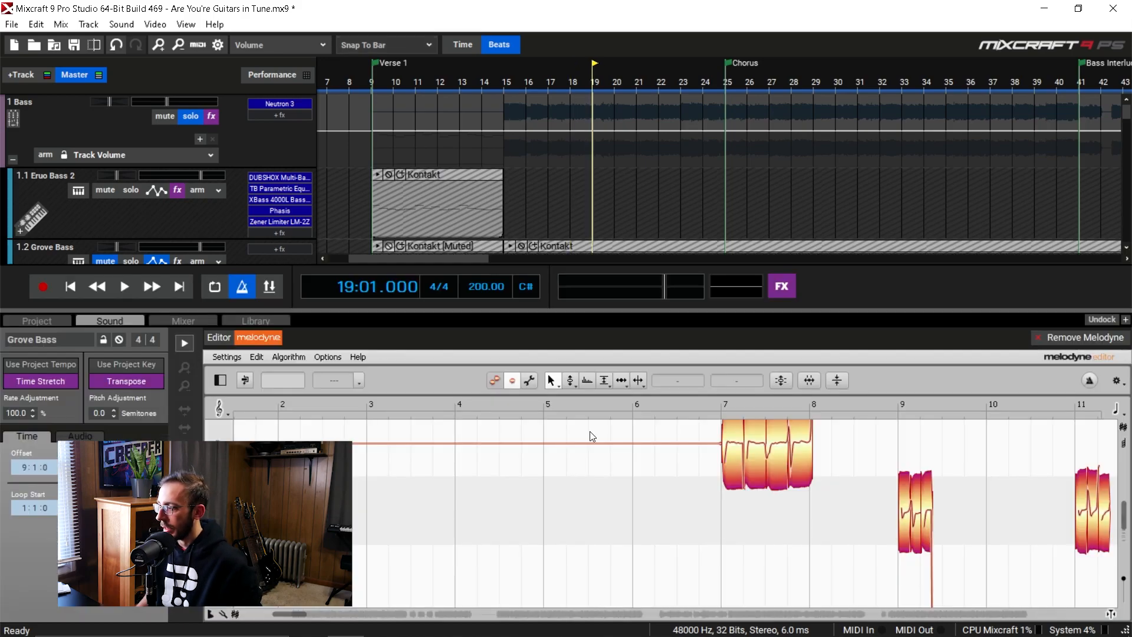
left_click_drag(291, 613, 321, 613)
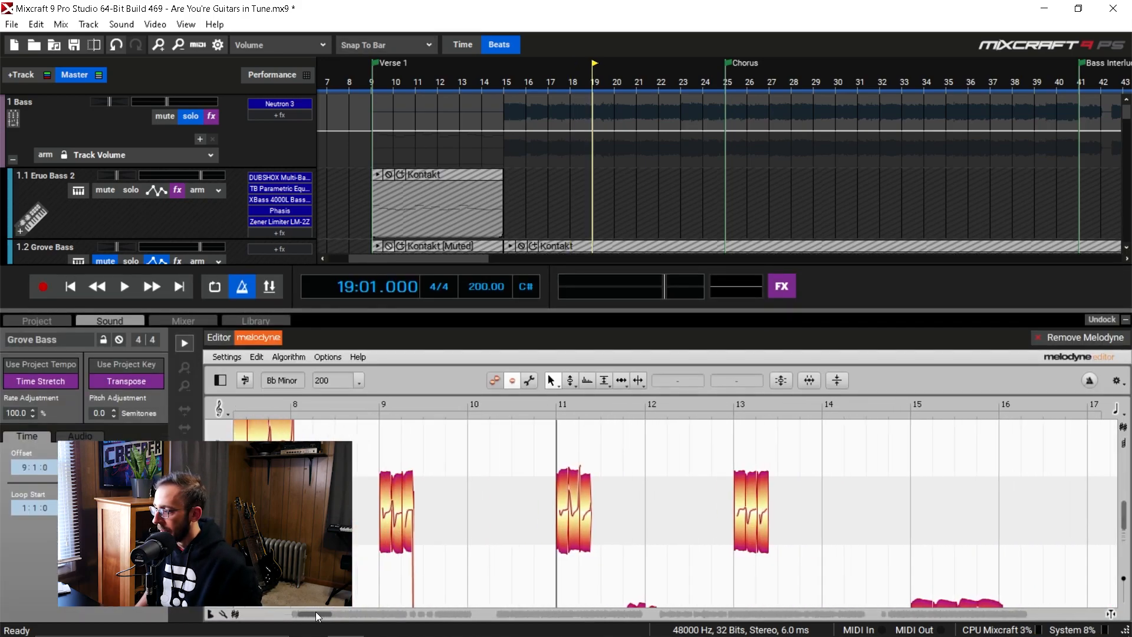
left_click(1101, 319)
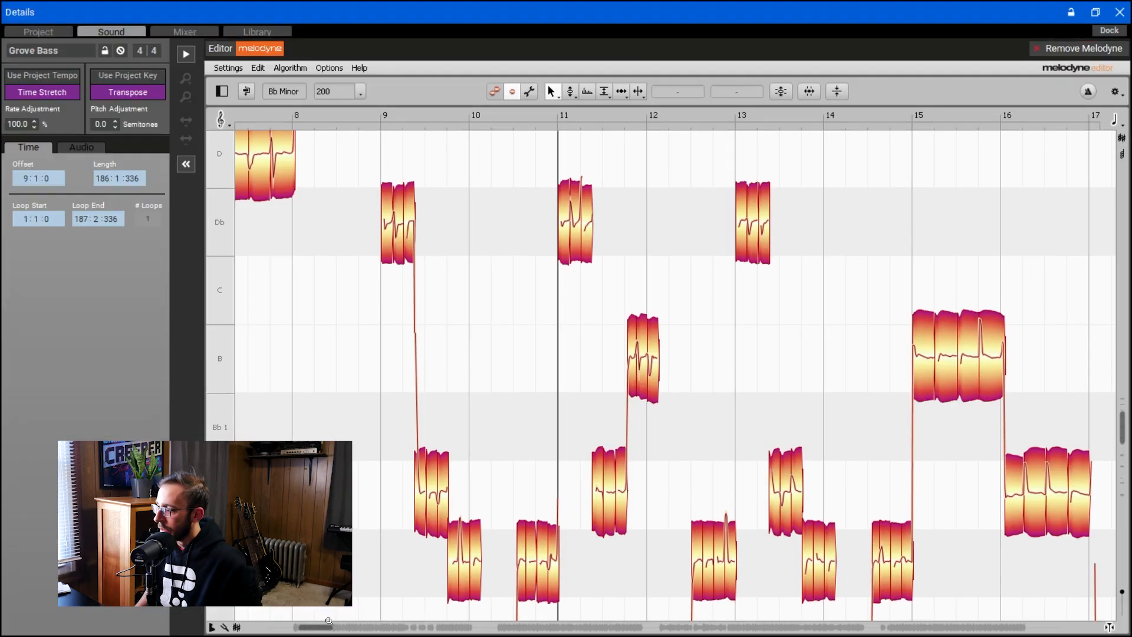
Check the pitch deviation of each A note in bar 16 of the Grove Bass clip
left_click_drag(320, 629, 344, 634)
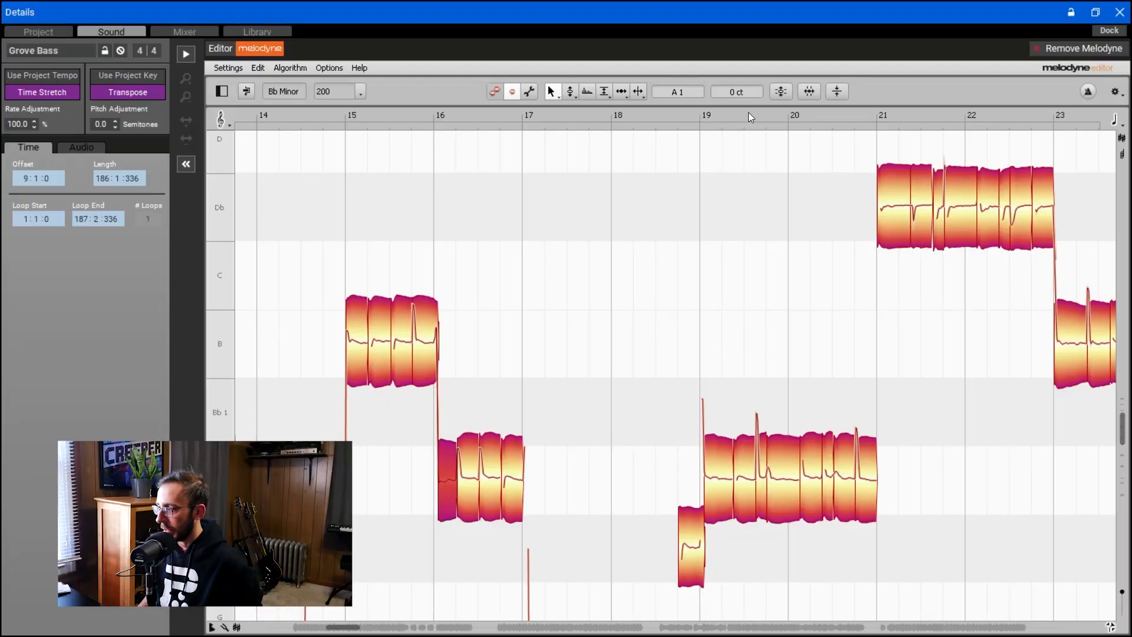
left_click(471, 495)
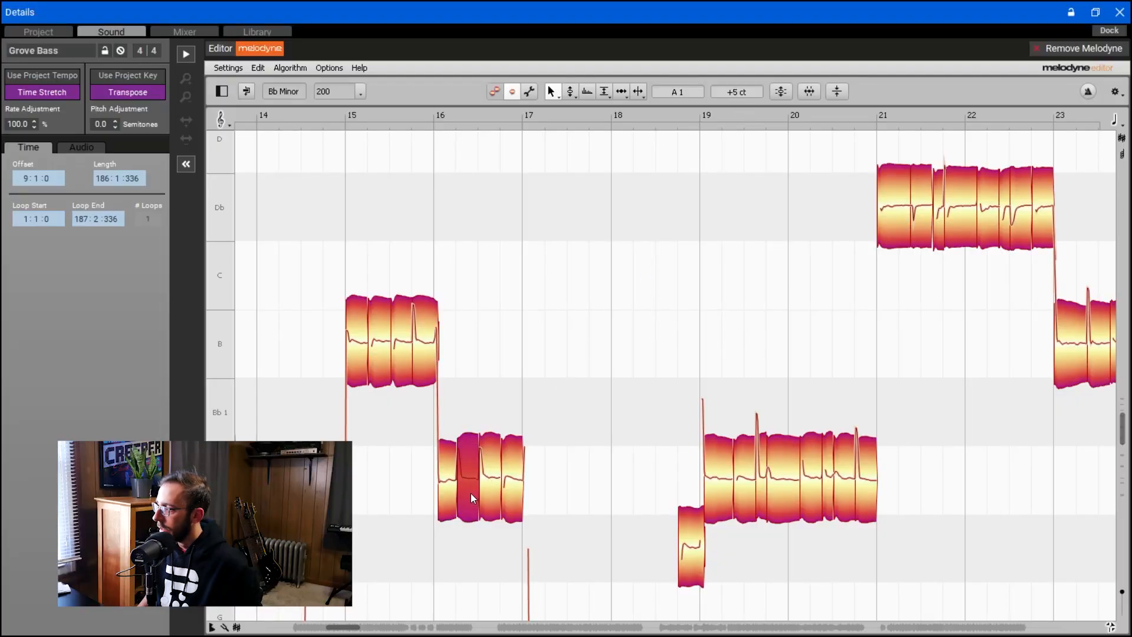
left_click(490, 493)
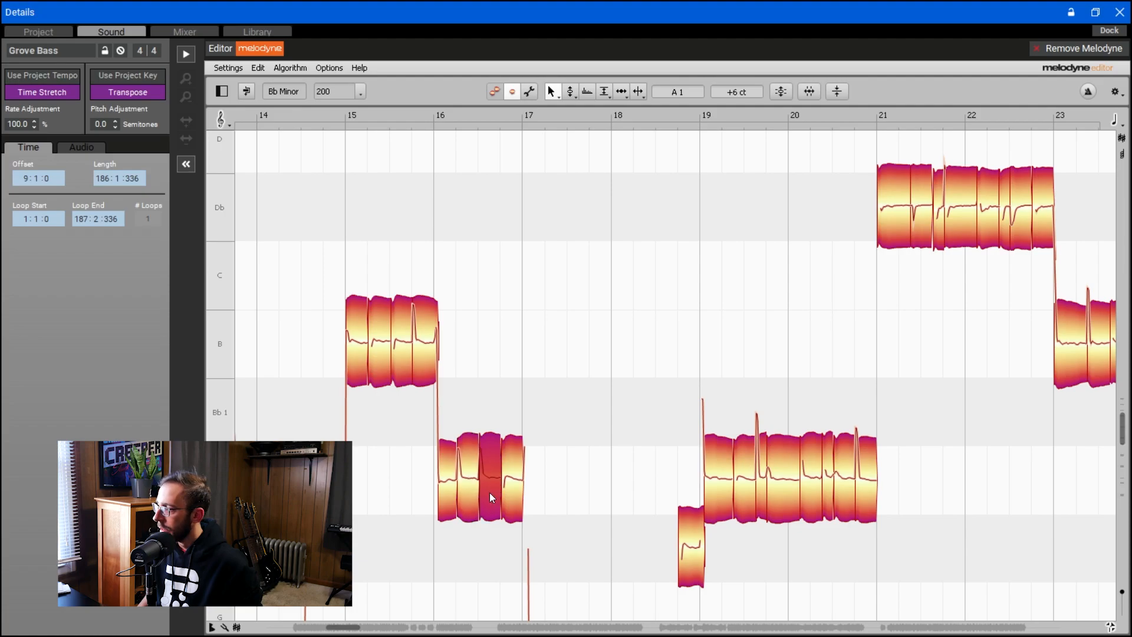
left_click(511, 490)
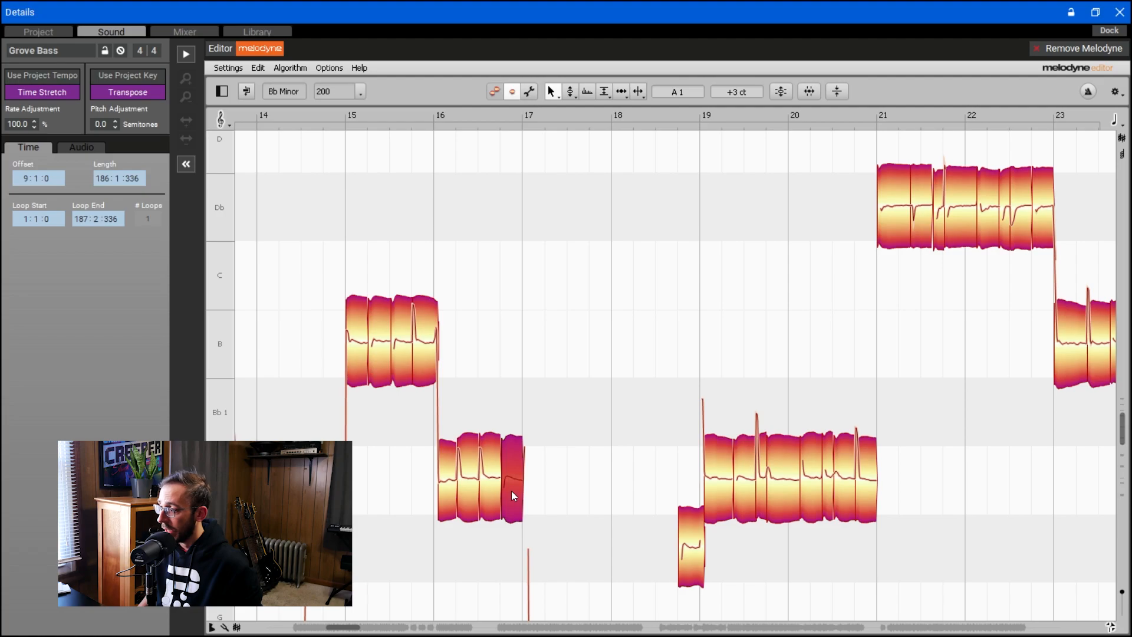
scroll(511, 489, "down", 3)
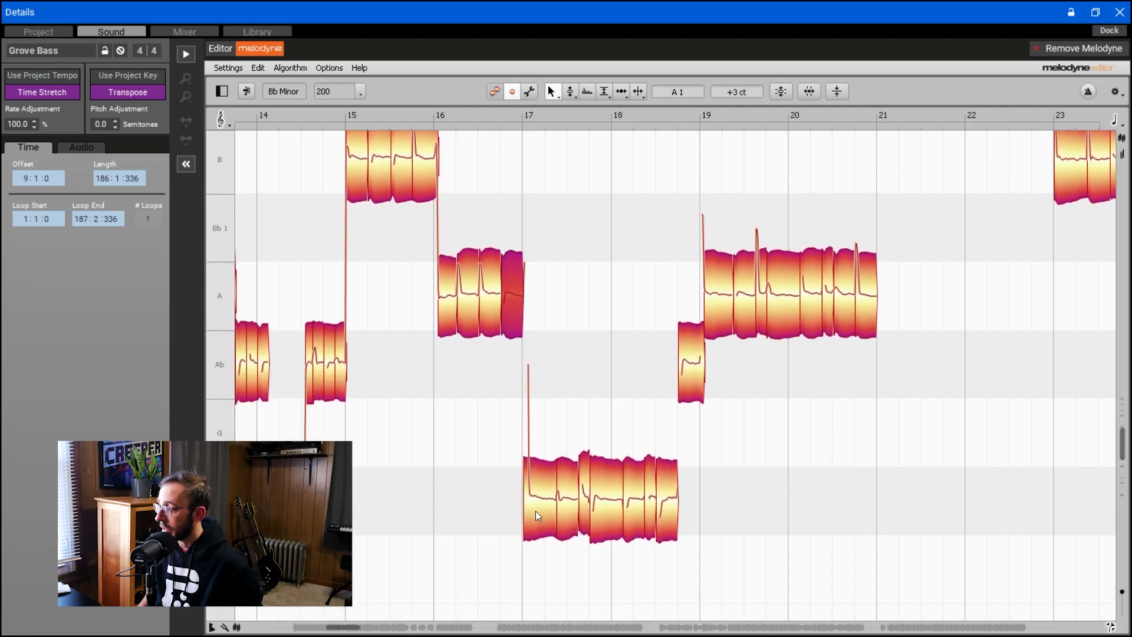
Check the pitch deviation of the Gb bass notes from bar 17 and of the Ab note that follows them
left_click(535, 511)
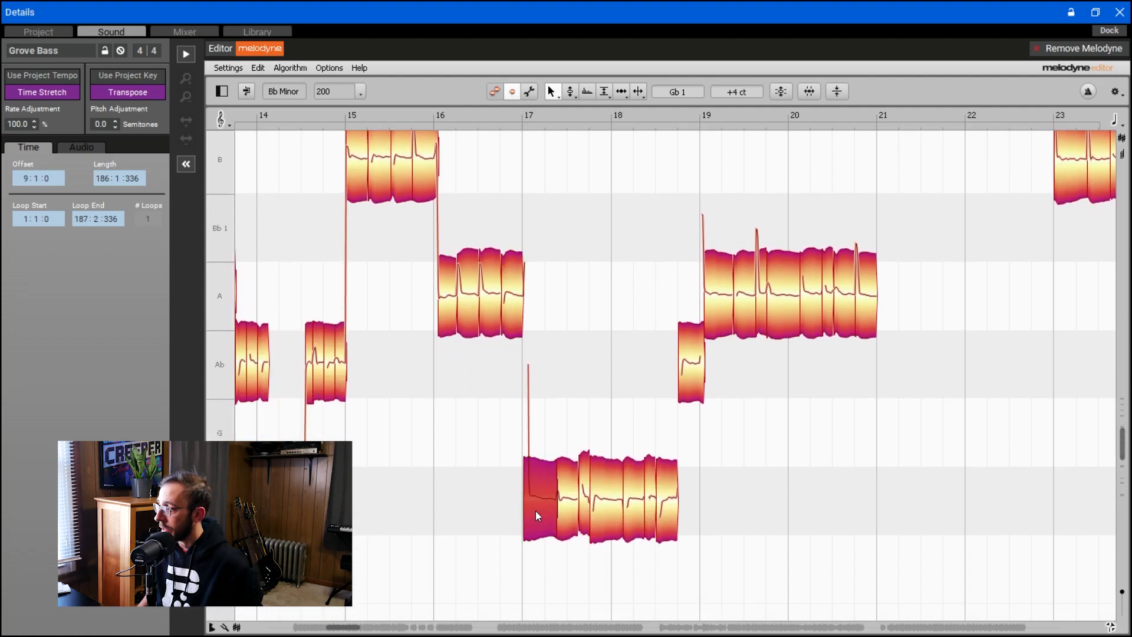
left_click(570, 514)
left_click(584, 515)
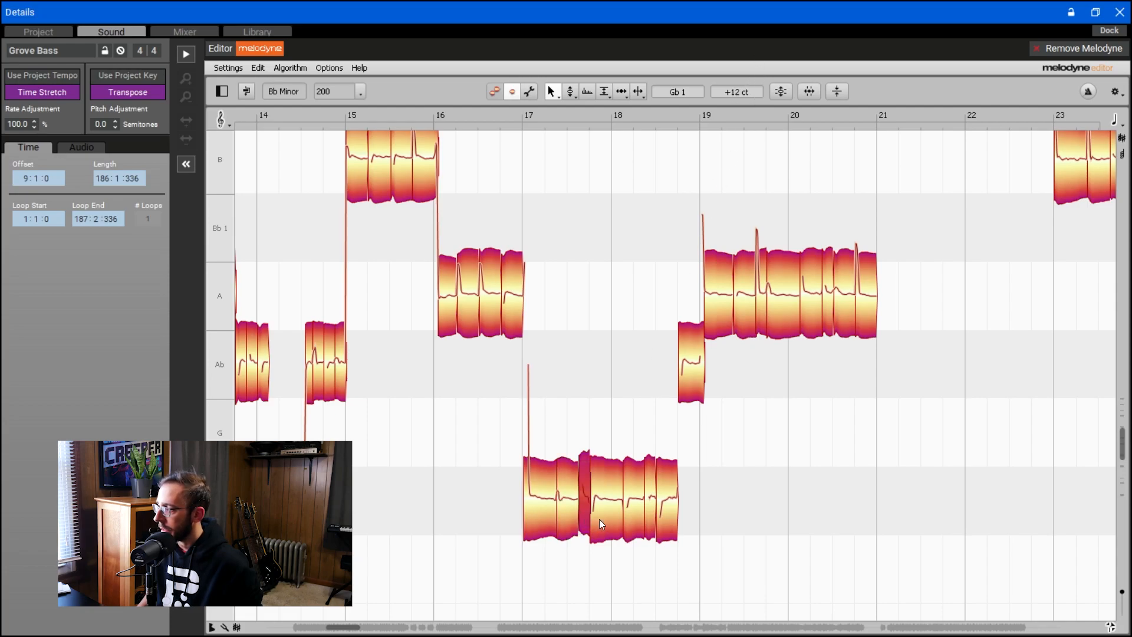
left_click(634, 515)
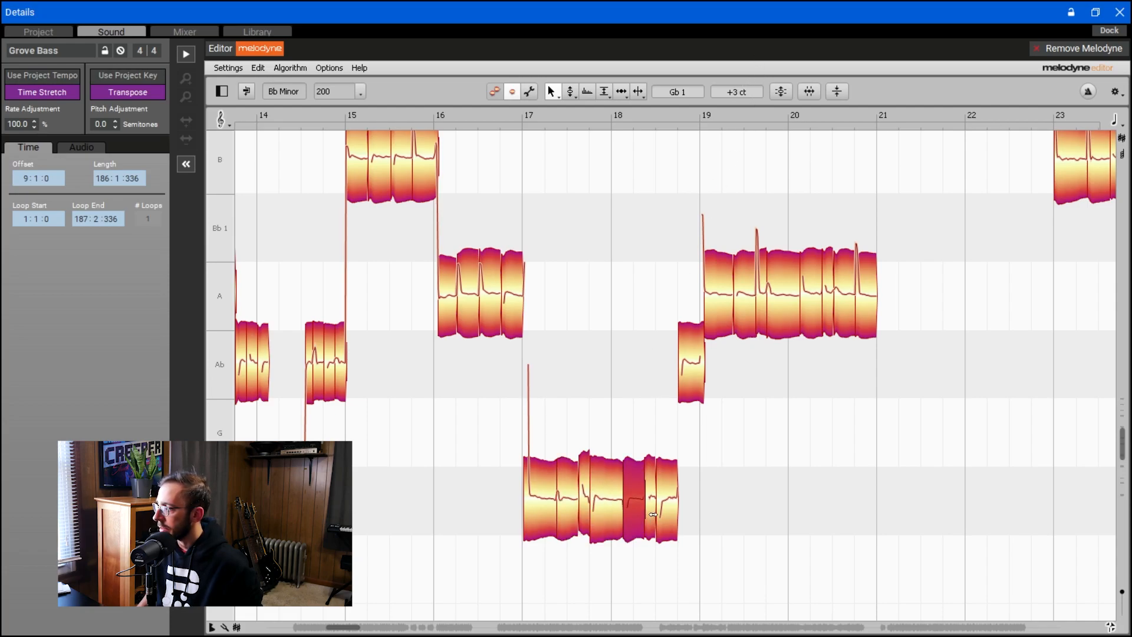
left_click(663, 517)
left_click(689, 378)
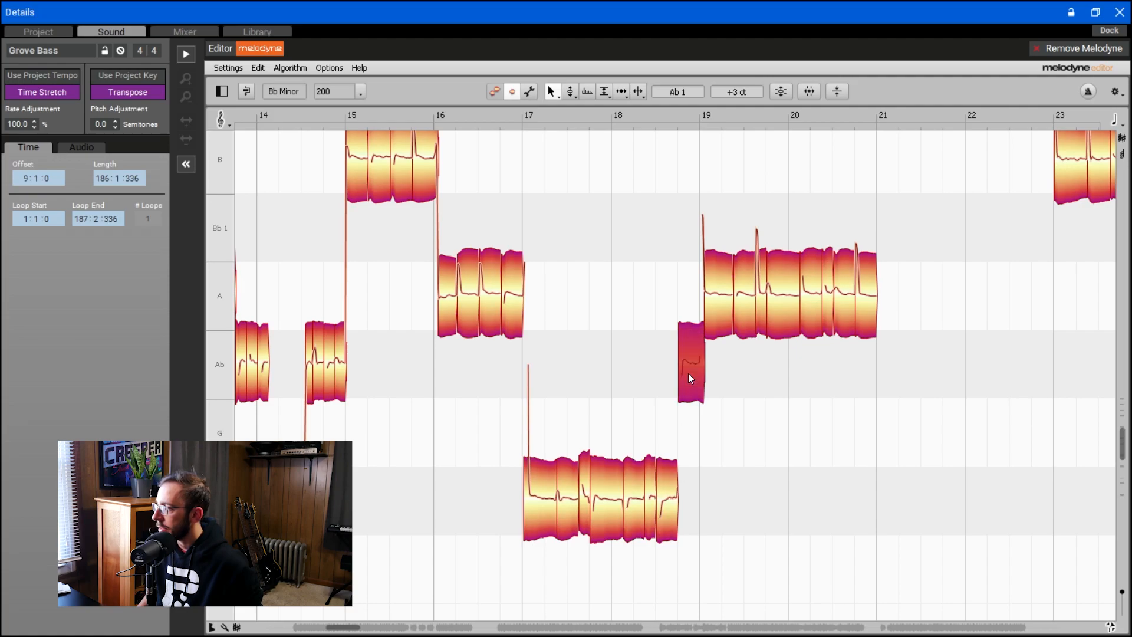
Check the pitch deviation of the A bass notes in bars 19 and 20
left_click(714, 323)
left_click(744, 318)
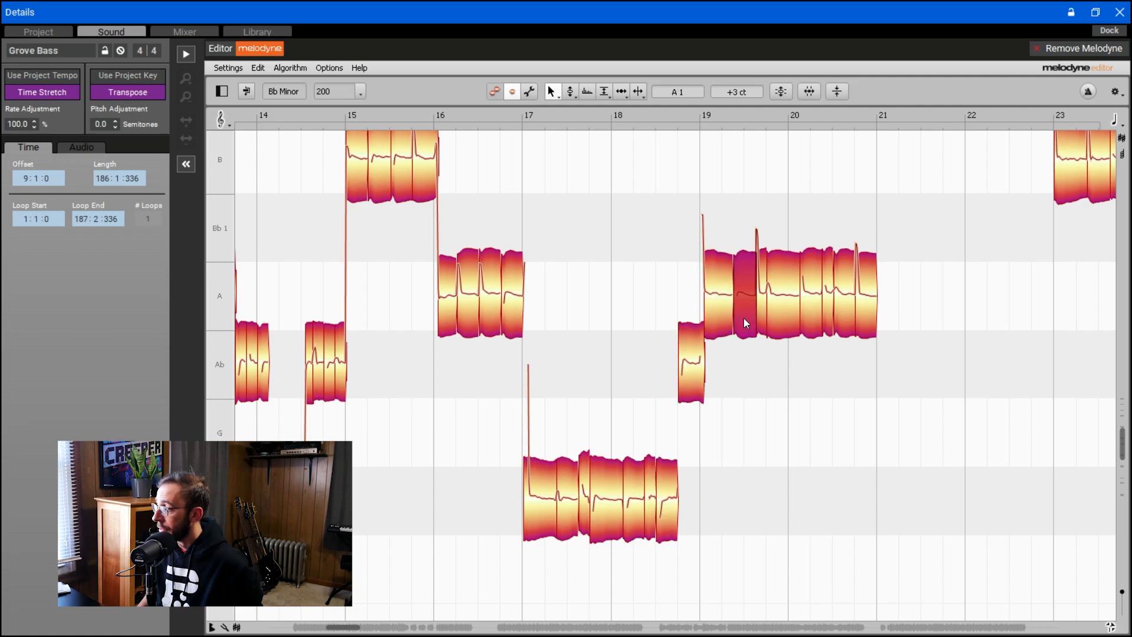
left_click(758, 317)
left_click(775, 319)
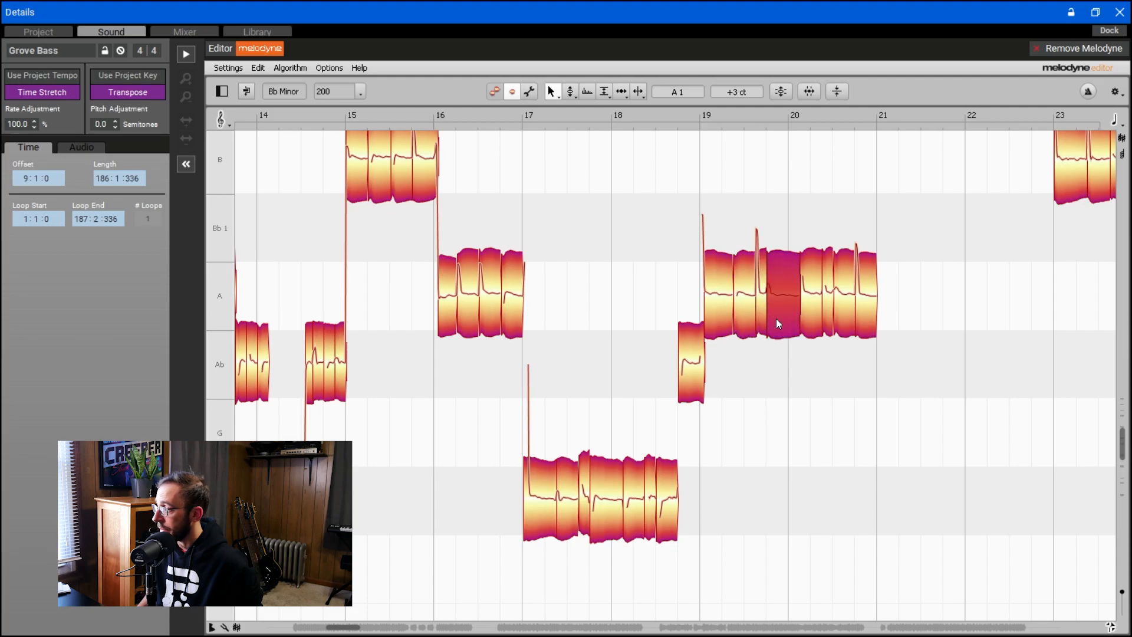
left_click(805, 319)
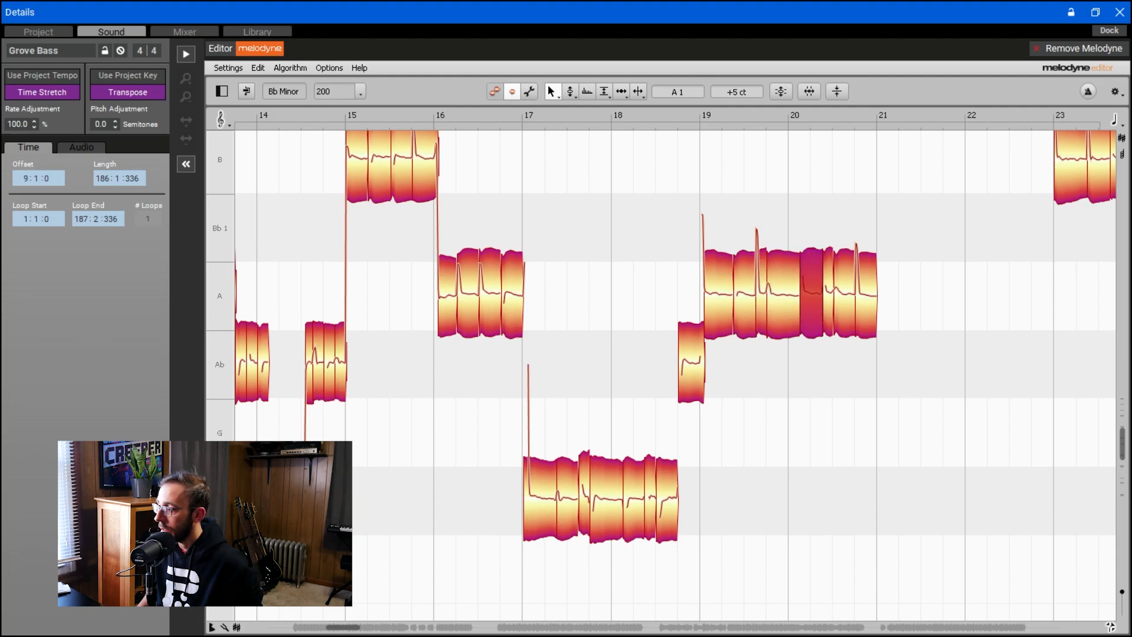
left_click(287, 501)
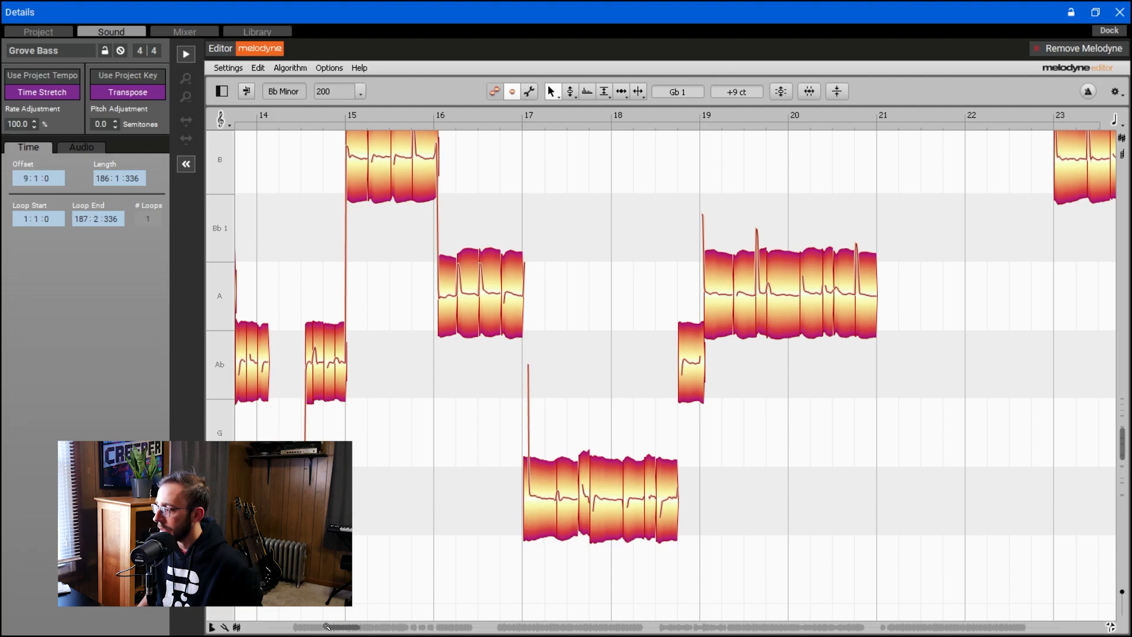
Raise the pitch of the Gb and Ab bass notes in bar 12 together to about +20 cents
scroll(346, 628, "left", 3)
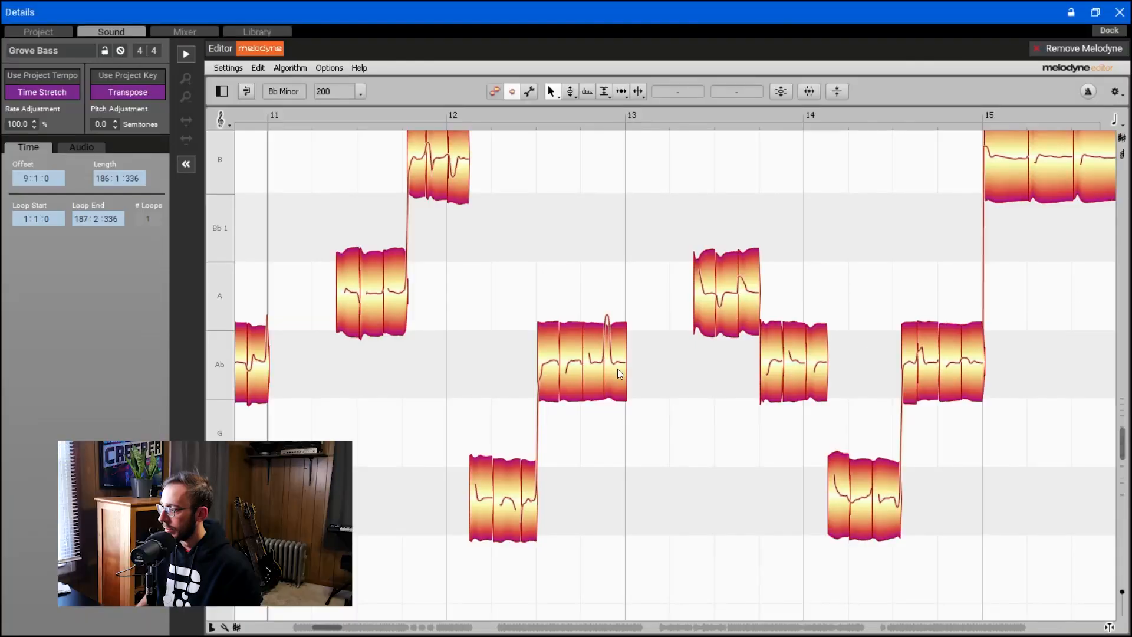
left_click_drag(439, 327, 572, 477)
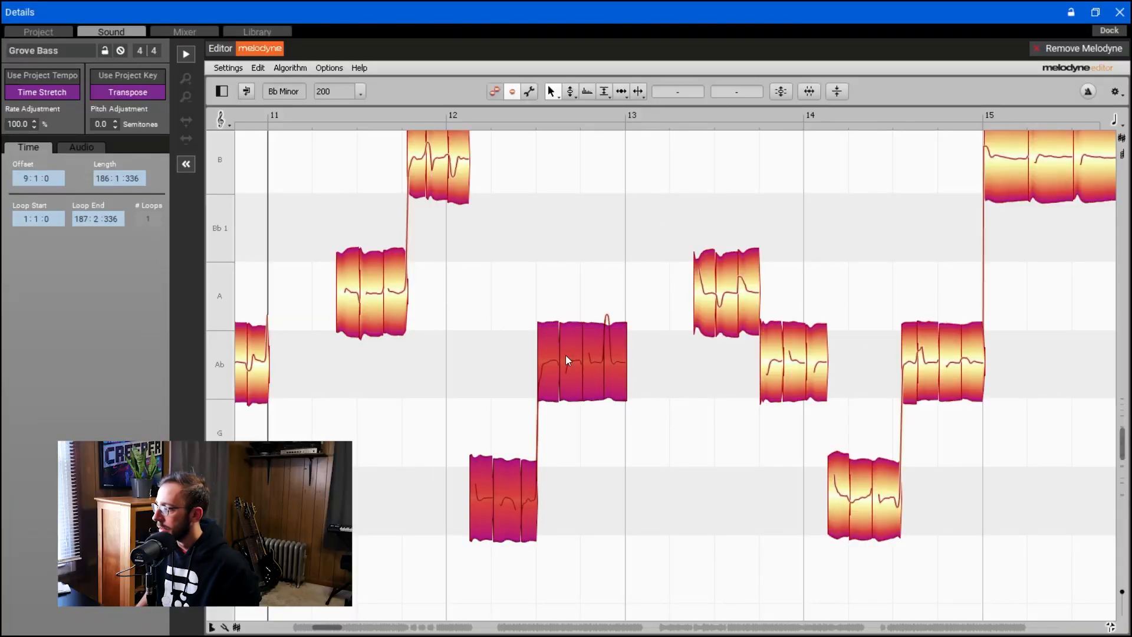
left_click_drag(727, 90, 739, 80)
Check the pitch deviation of the individual raised Ab notes and the first Gb note in bar 12
left_click(645, 429)
left_click(594, 364)
left_click(571, 360)
left_click(548, 360)
left_click(572, 359)
left_click(594, 359)
left_click(612, 361)
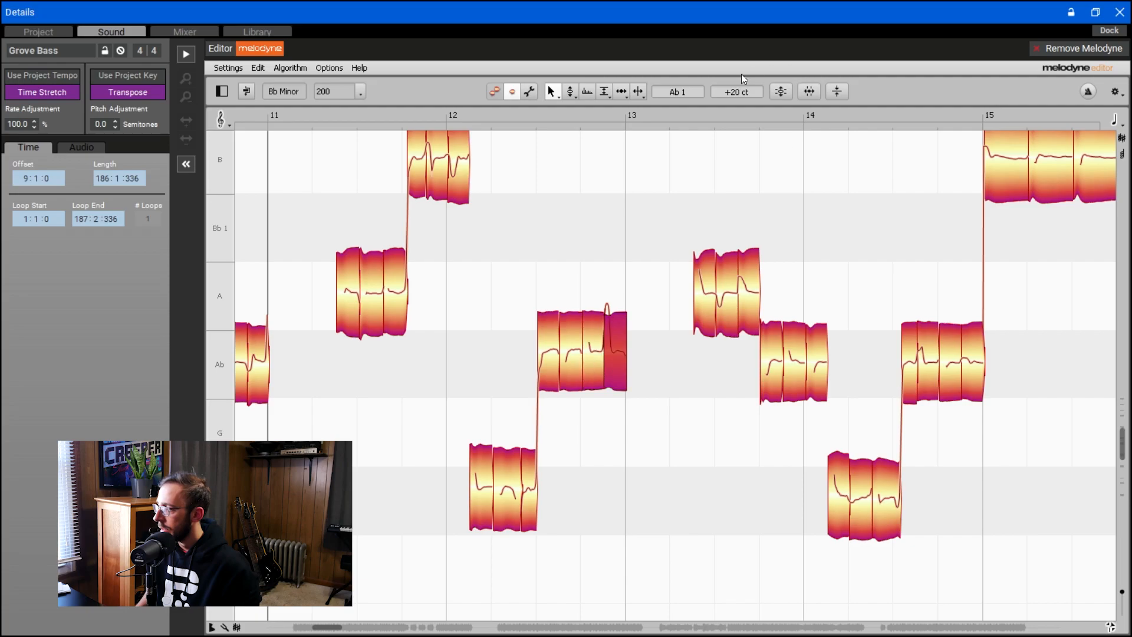
left_click(483, 488)
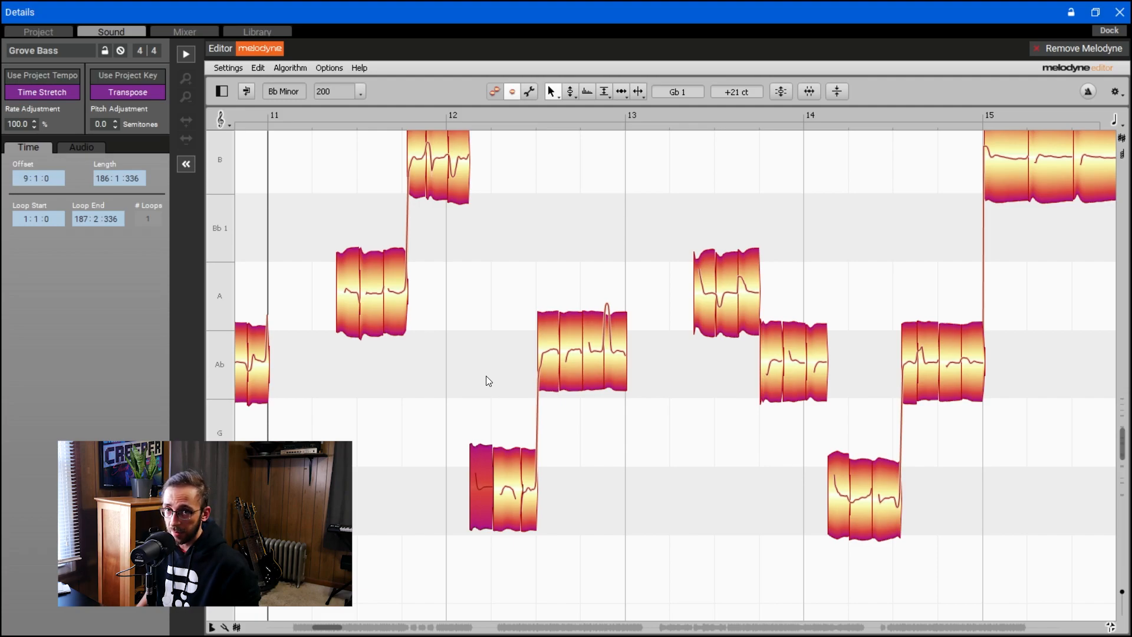
Lower the Gb and Ab bass notes in bar 12 by 39 cents and check the individual Ab notes' deviation
left_click_drag(455, 318, 609, 401)
left_click_drag(743, 92, 747, 117)
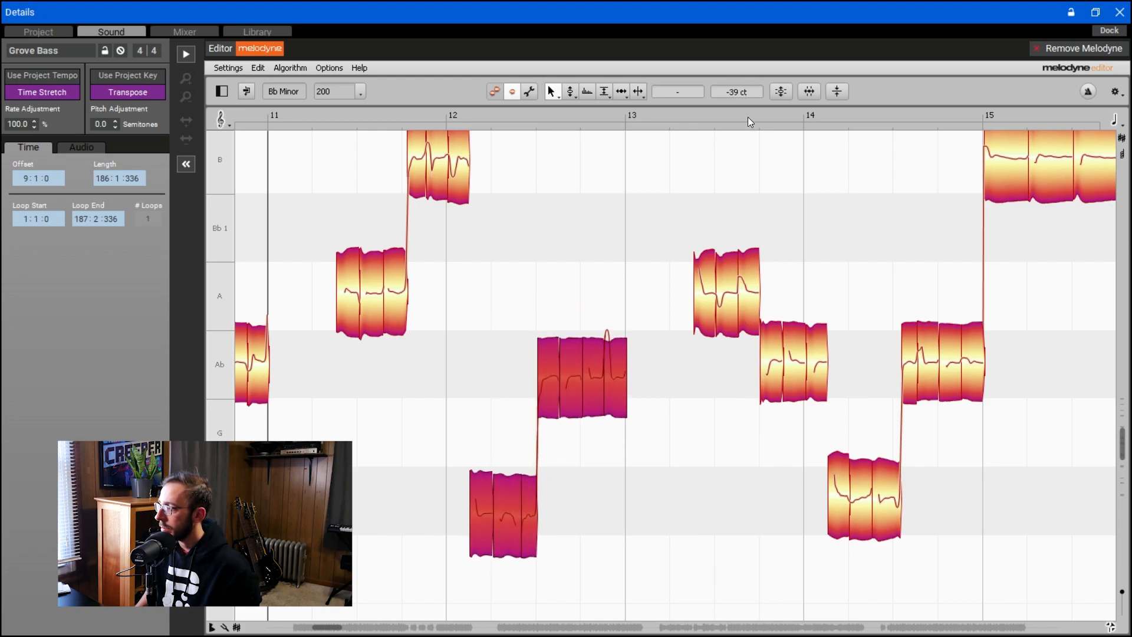
left_click(540, 271)
left_click(571, 378)
left_click(548, 378)
left_click(619, 389)
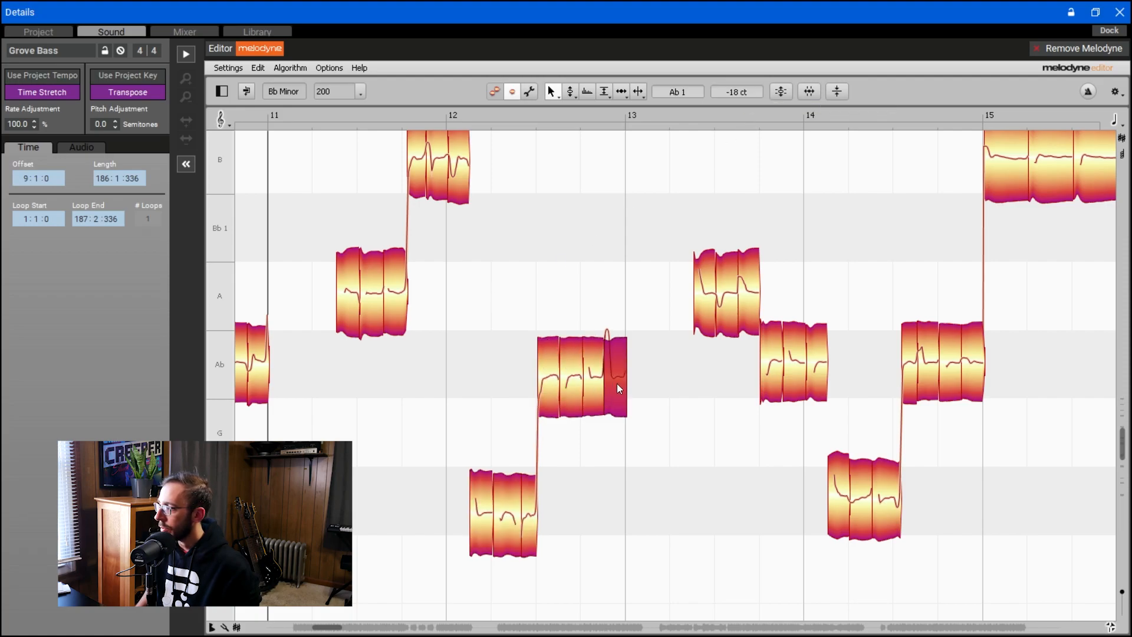
left_click(598, 384)
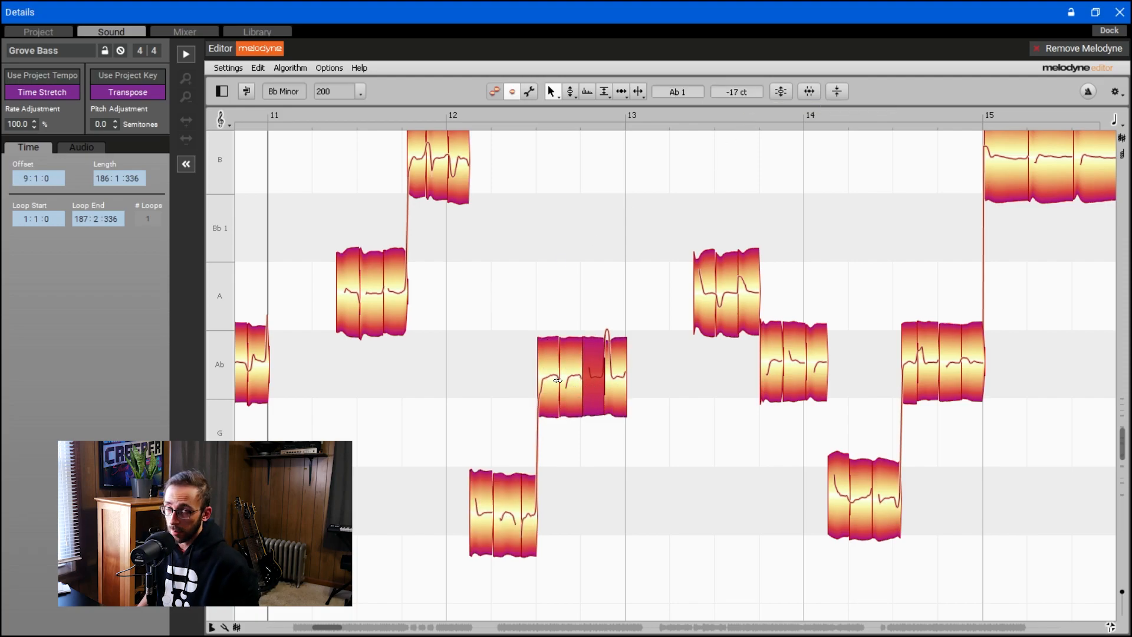
Reselect all the Gb and Ab bass notes in bar 12 and adjust their pitch deviation upward
left_click_drag(458, 328, 584, 503)
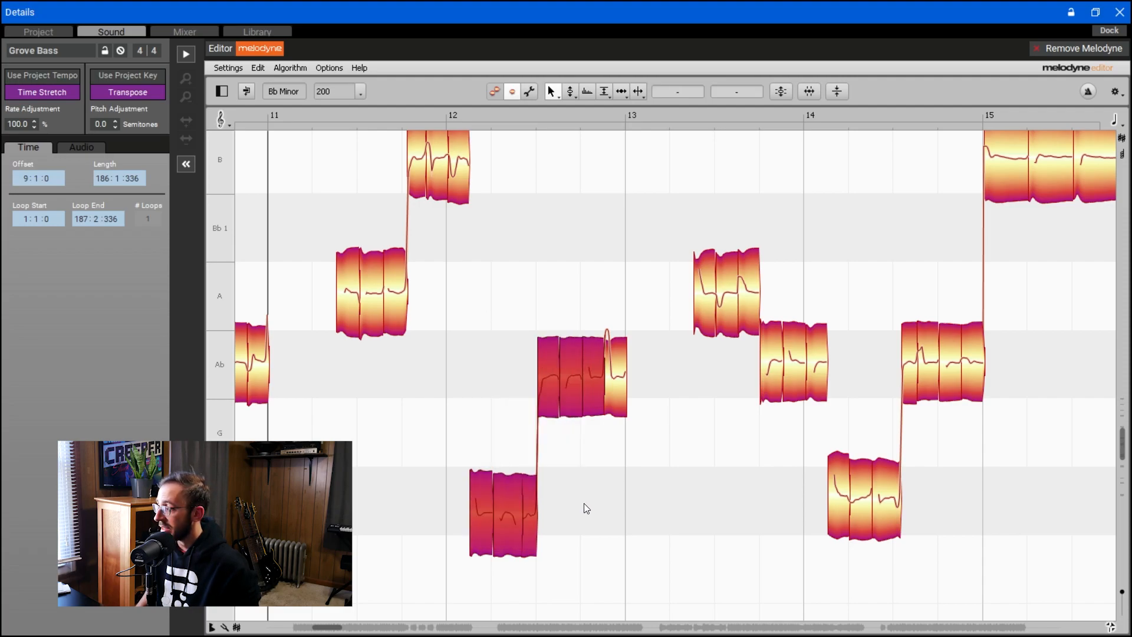
left_click_drag(457, 332, 617, 520)
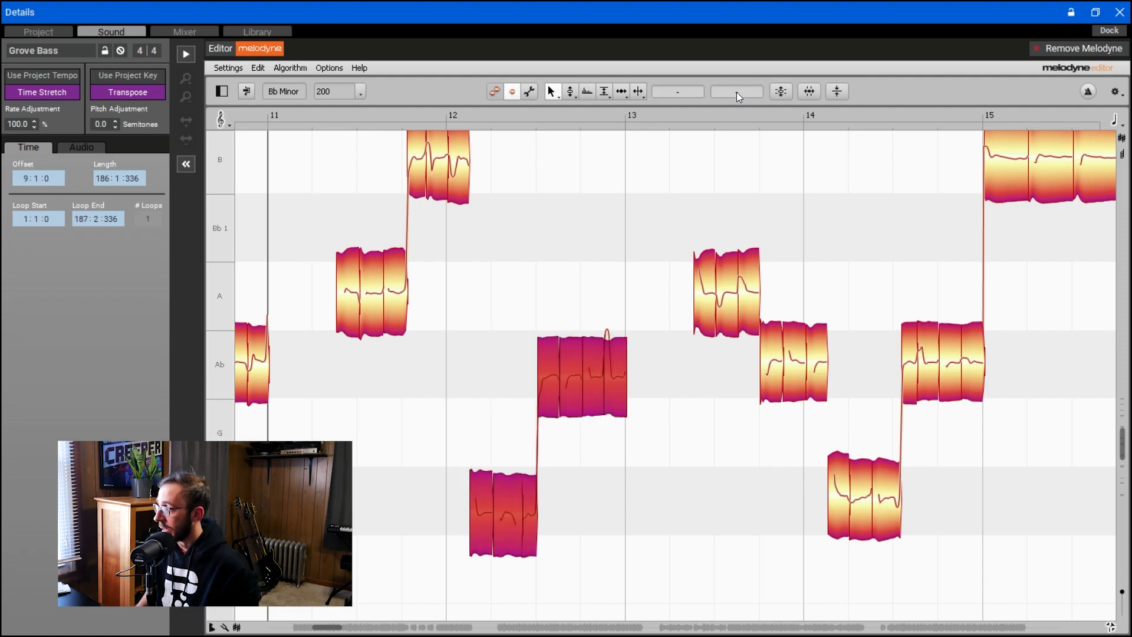
left_click_drag(737, 93, 740, 91)
left_click(691, 166)
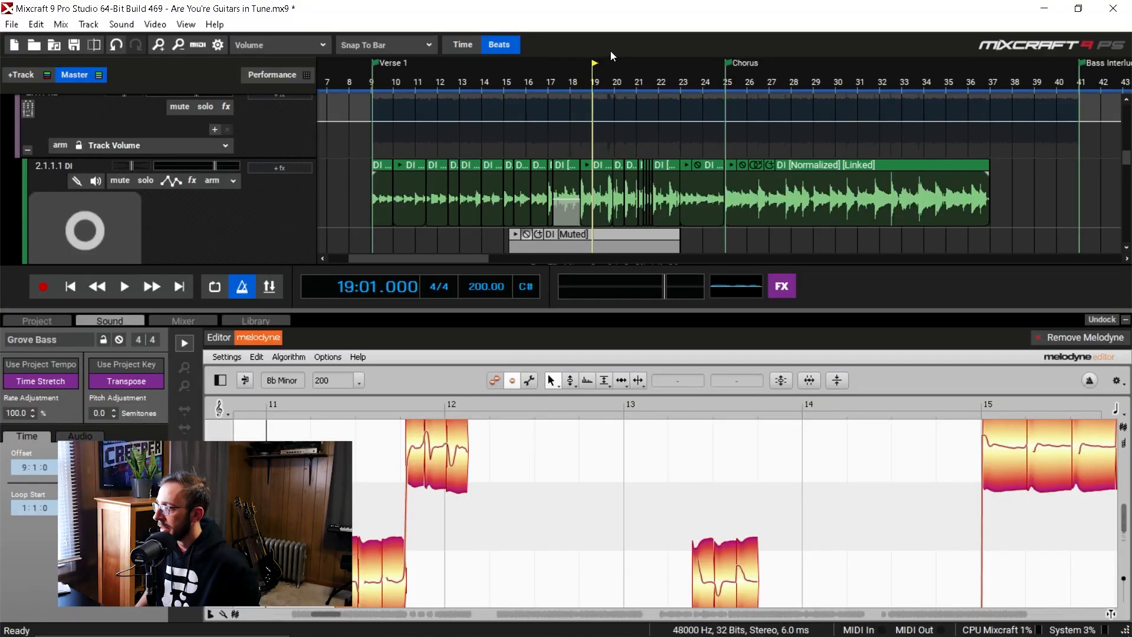
Set the playhead to bar 24 and open the DI guitar clip just before the Chorus in the detached Melodyne editor, showing its E notes
left_click(701, 80)
left_click(707, 168)
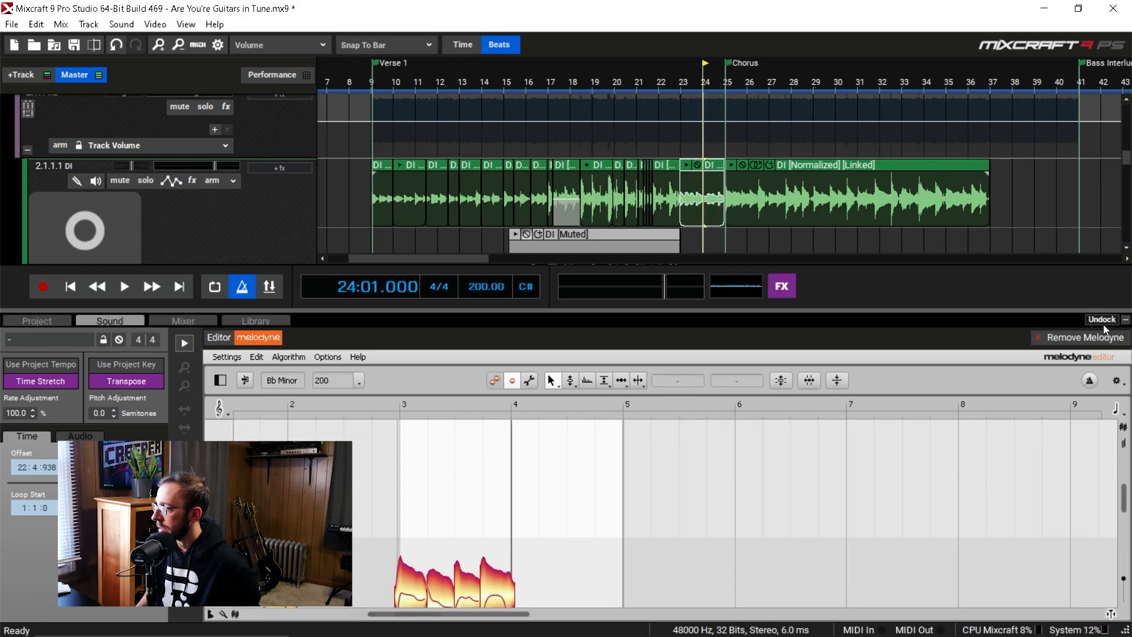
left_click(1103, 321)
scroll(465, 389, "down", 4)
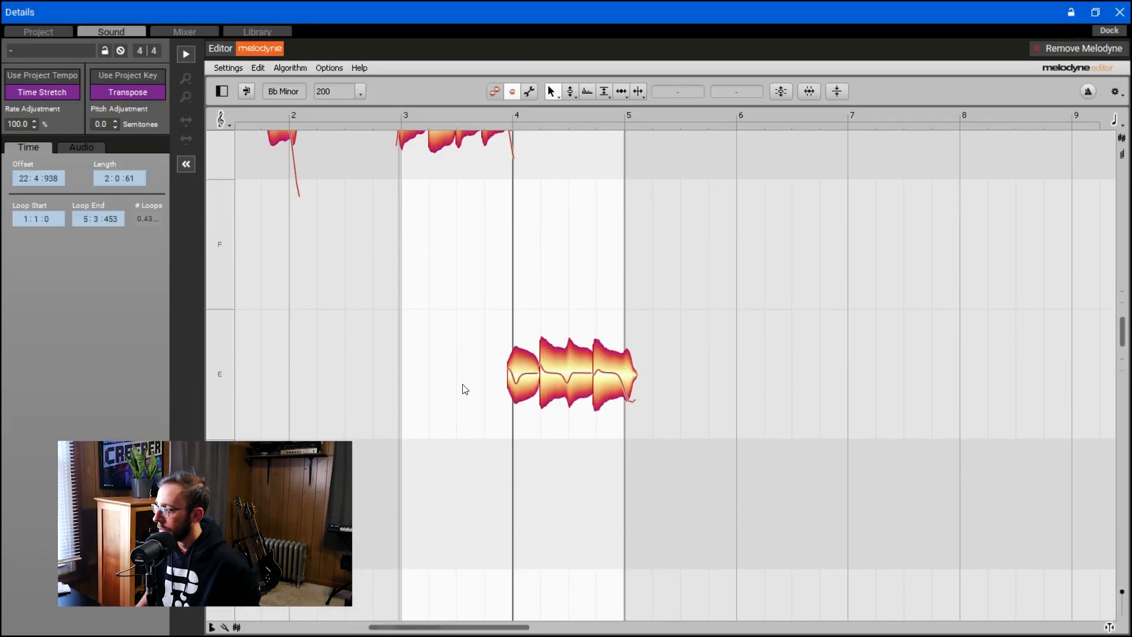
Check and compare the pitch deviation of the first B2, Gb3 and B3 notes in the bar 3 guitar chord
scroll(531, 281, "up", 1)
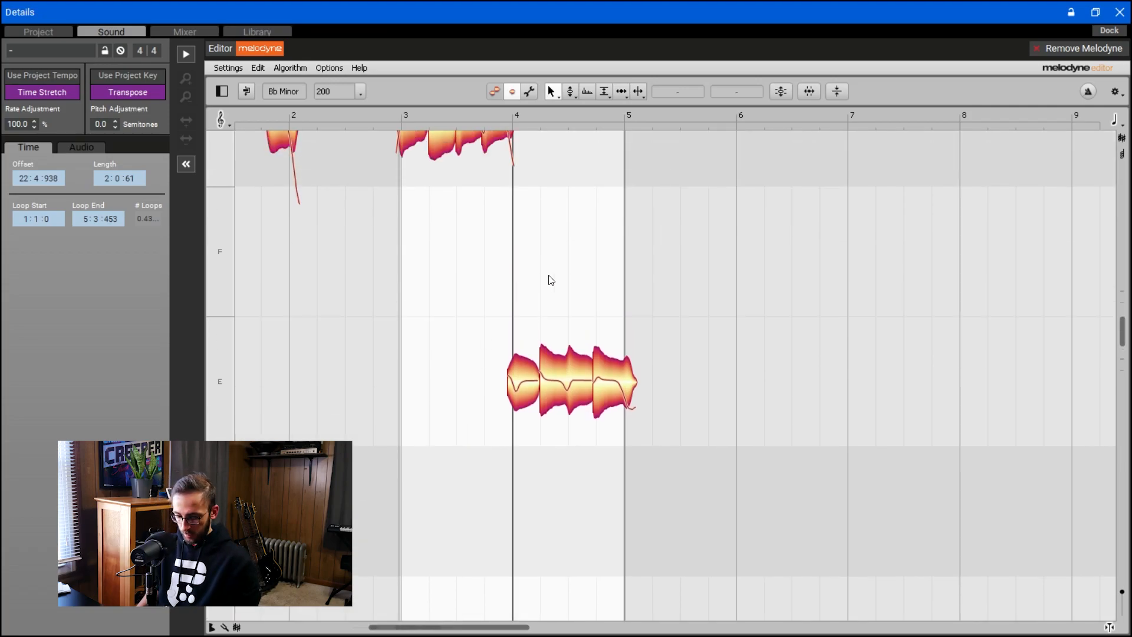
left_click_drag(550, 275, 594, 187)
left_click_drag(529, 495, 569, 440)
left_click_drag(467, 627, 460, 631)
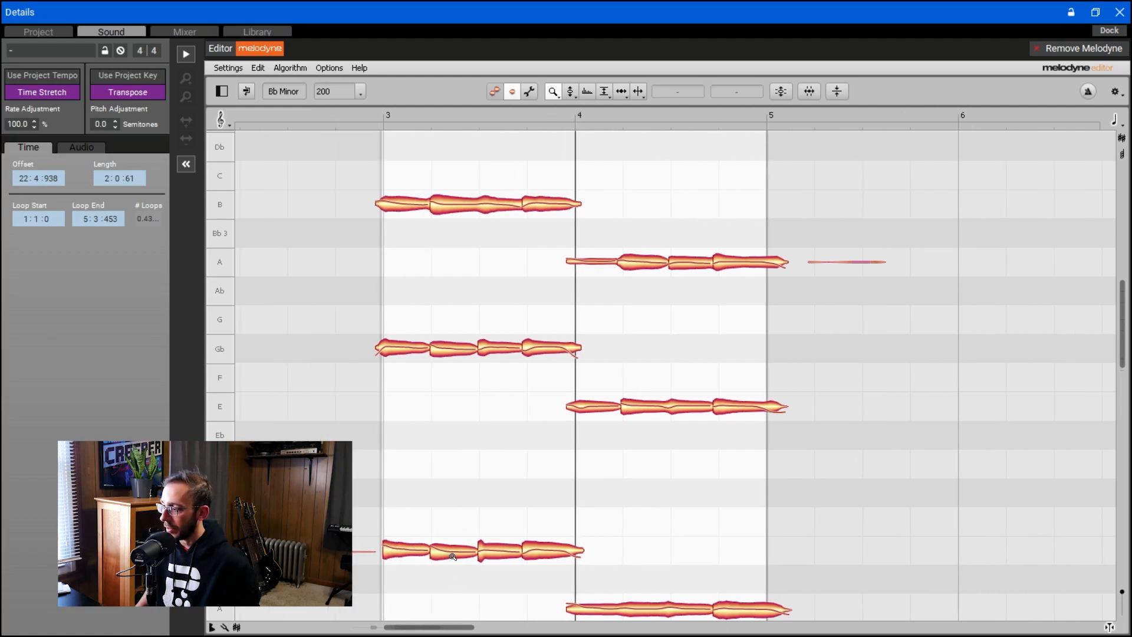
left_click(419, 548)
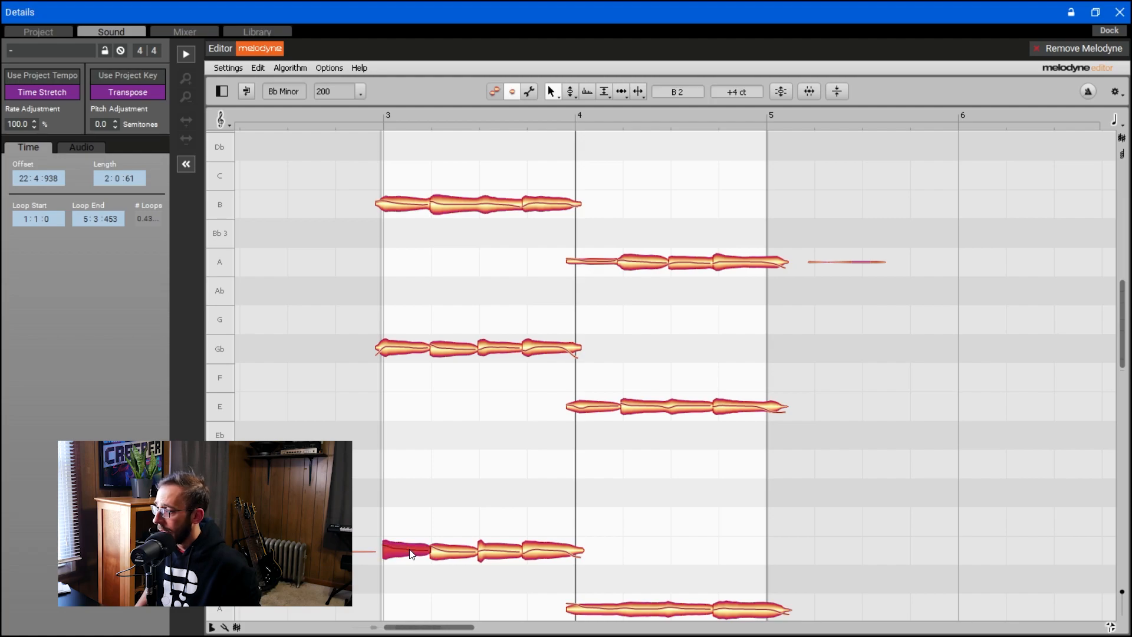
left_click(415, 353)
left_click(413, 207)
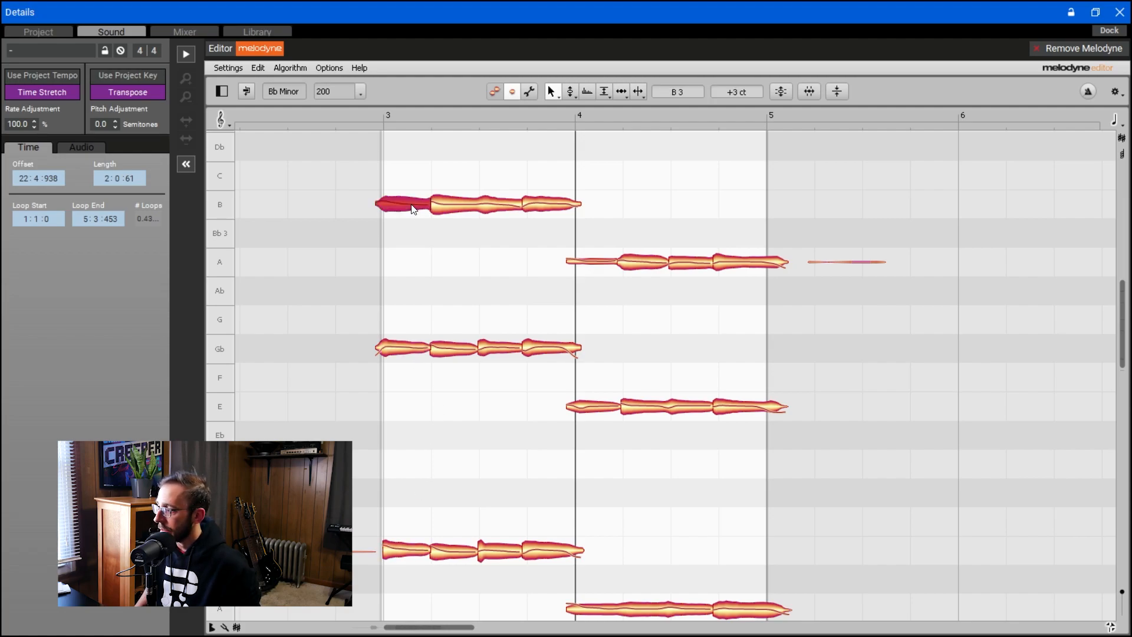
left_click(408, 349)
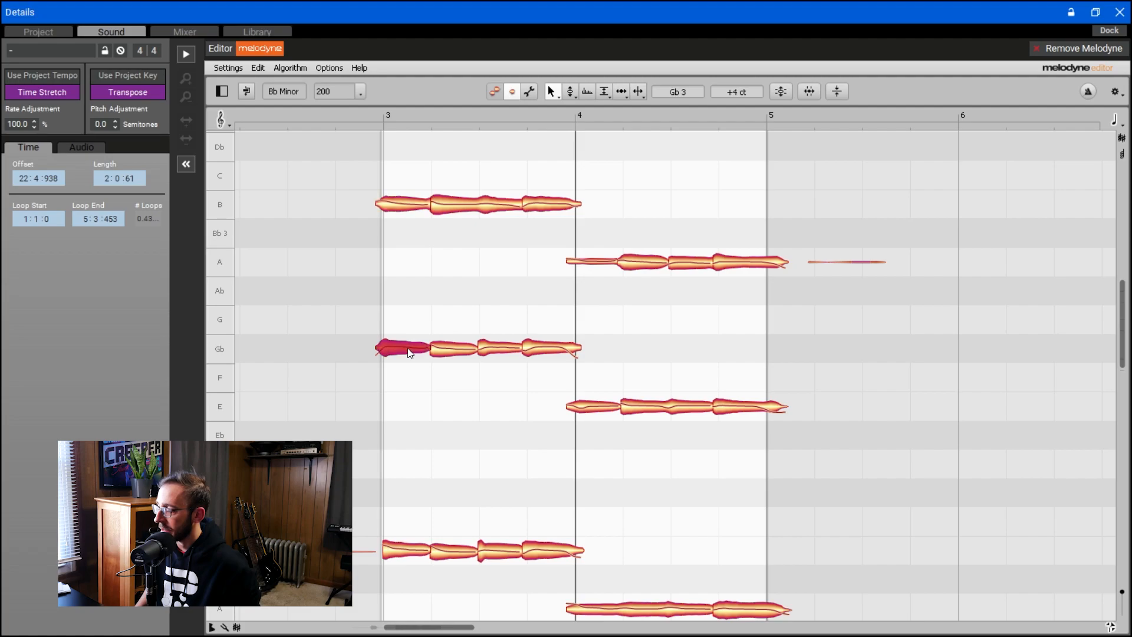
left_click(415, 551)
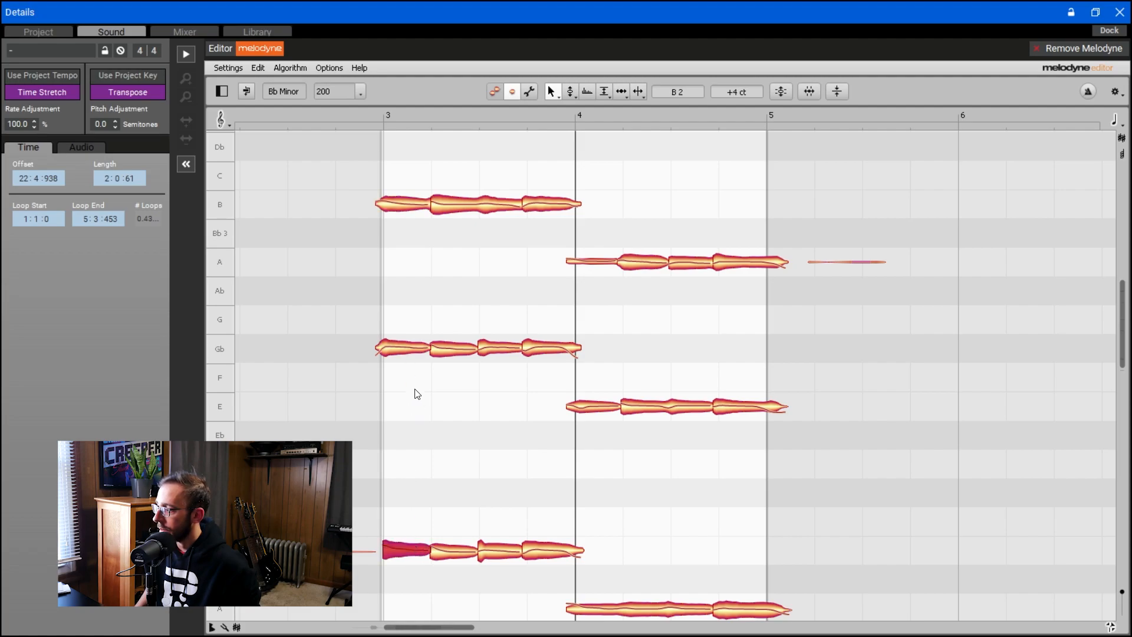
left_click(407, 351)
left_click(404, 207)
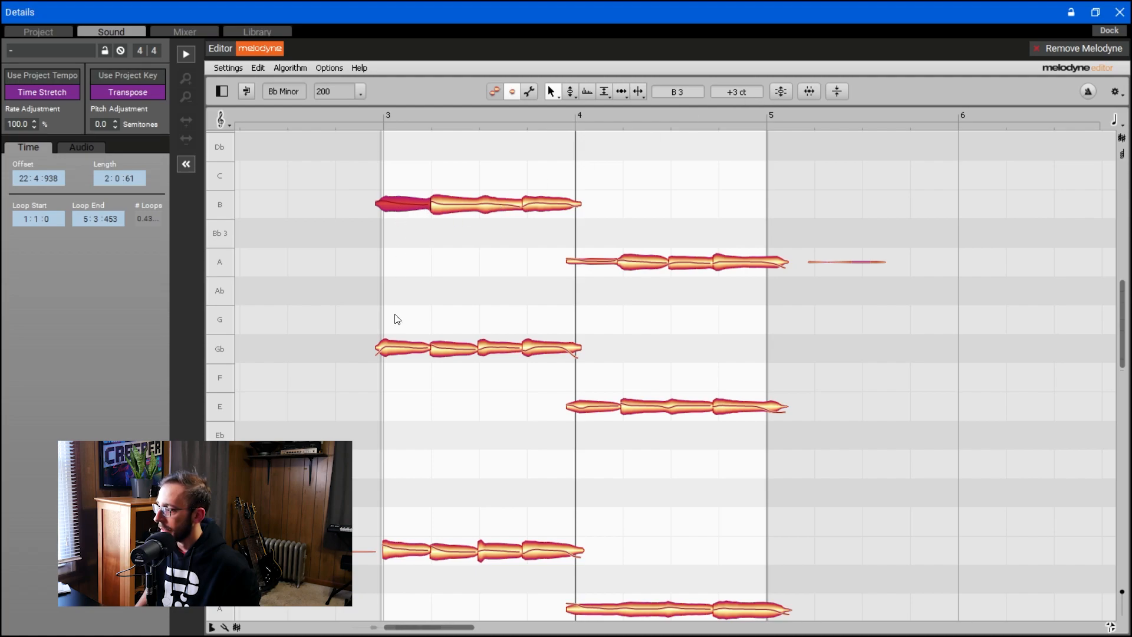
Check the pitch deviation of the second B3, Gb3 and B2 notes in bar 3, leaving no note selected
left_click(457, 200)
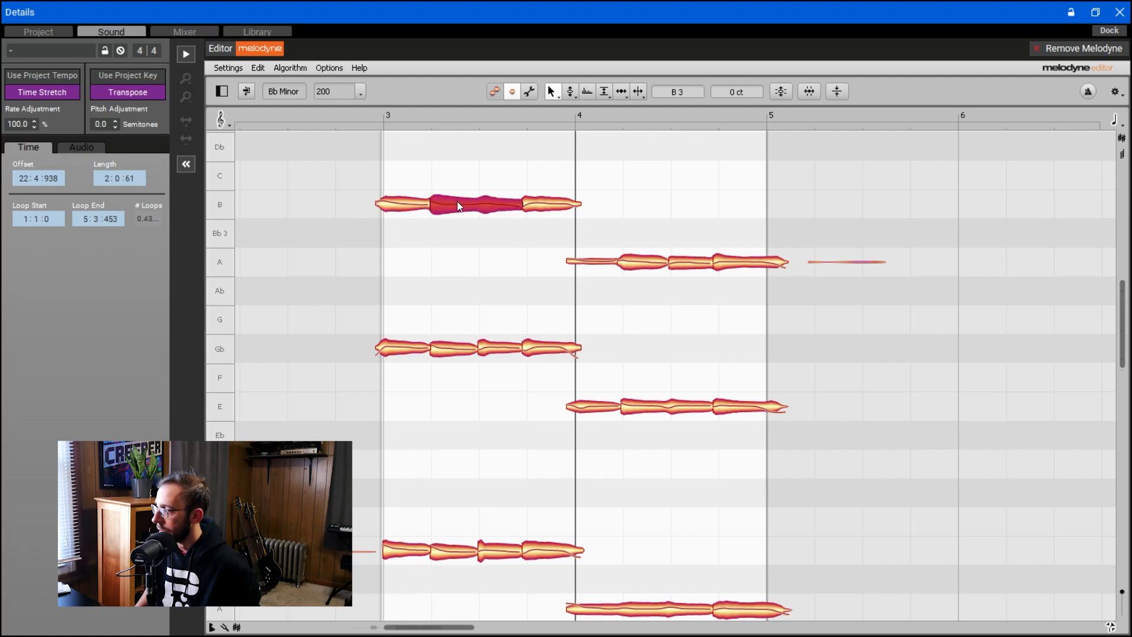
left_click(457, 347)
left_click(467, 558)
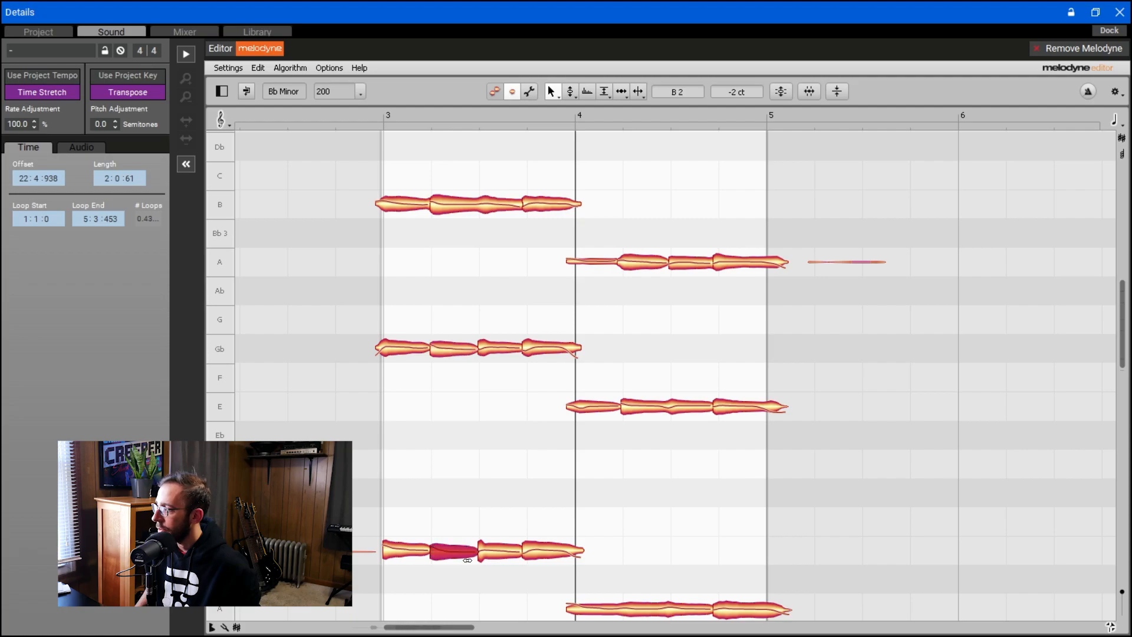
left_click(459, 350)
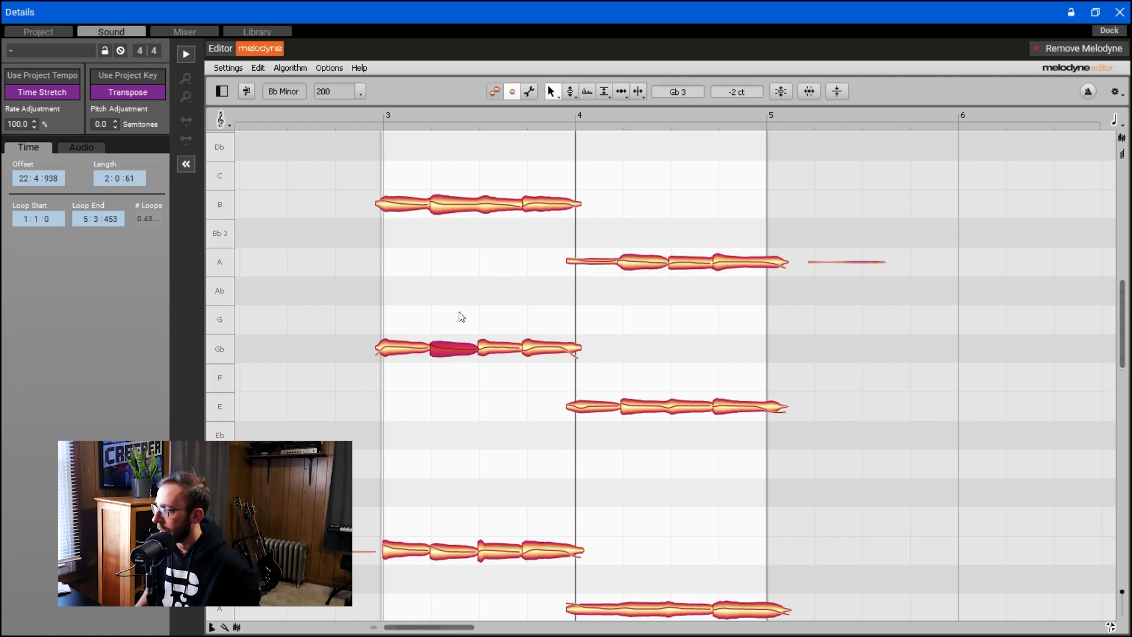
left_click(458, 212)
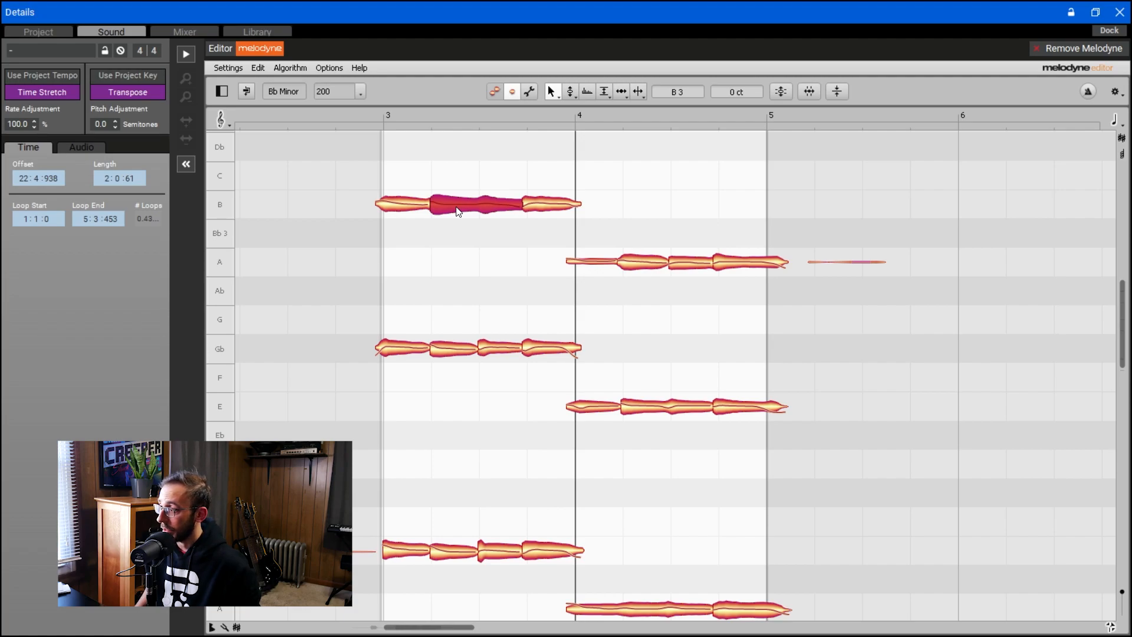
left_click(455, 243)
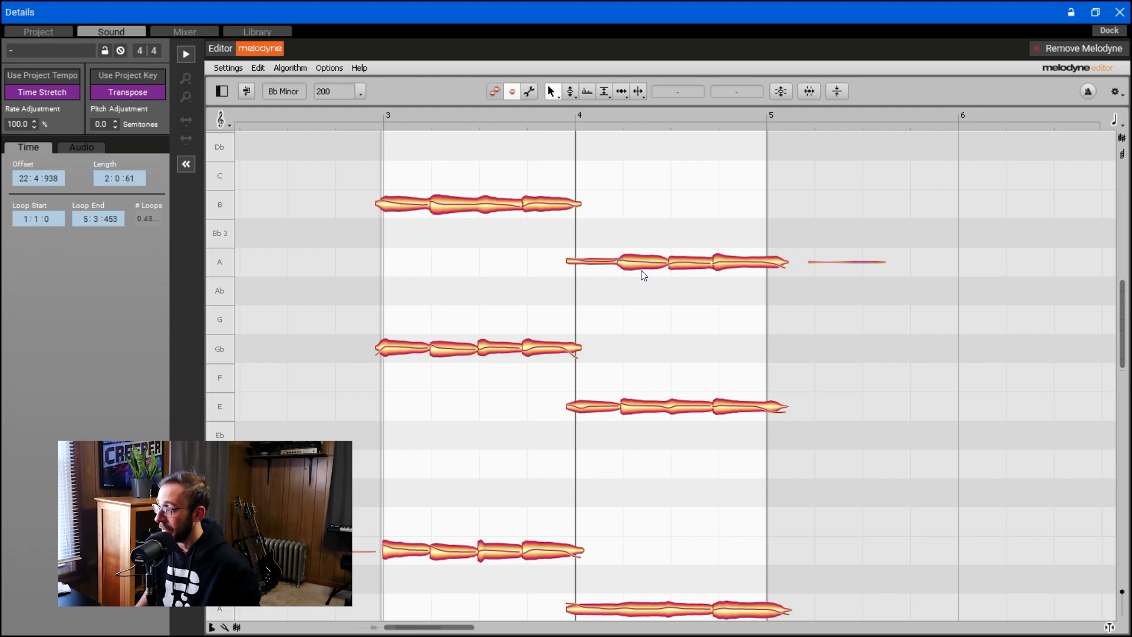
Check the pitch deviation of the first E3 and A3 notes in the bar 4 guitar chord
left_click(599, 410)
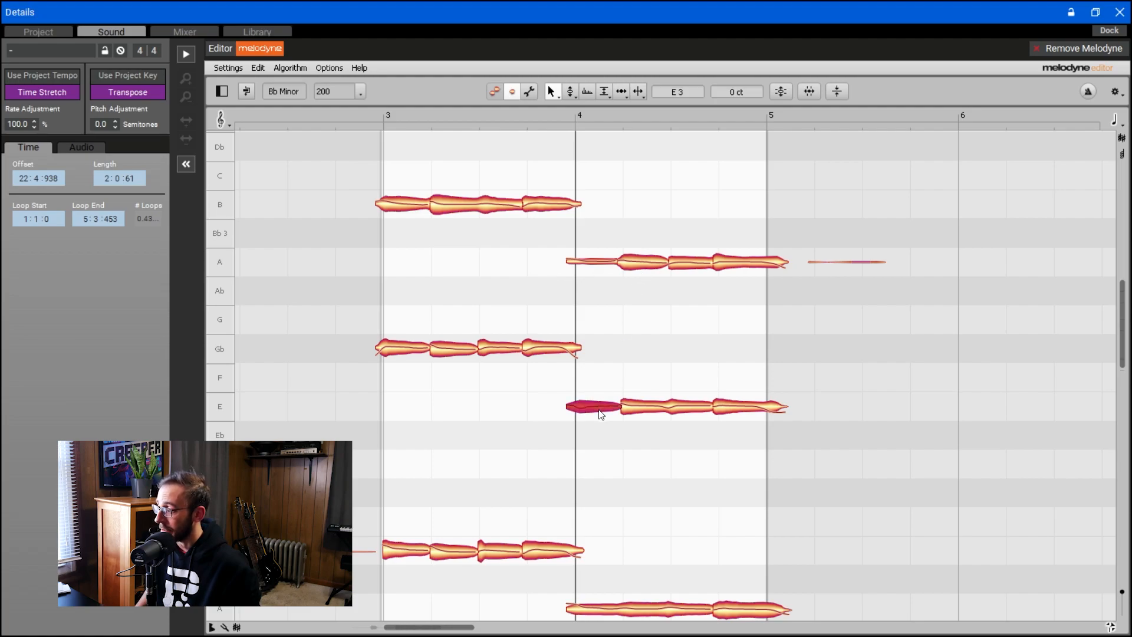
left_click(601, 263)
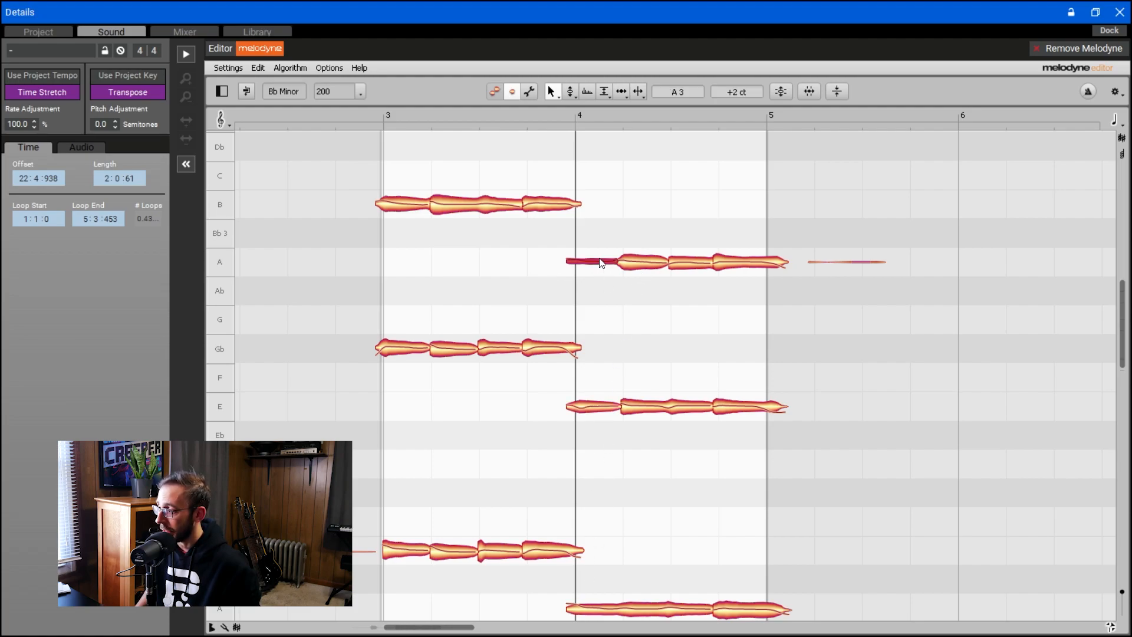